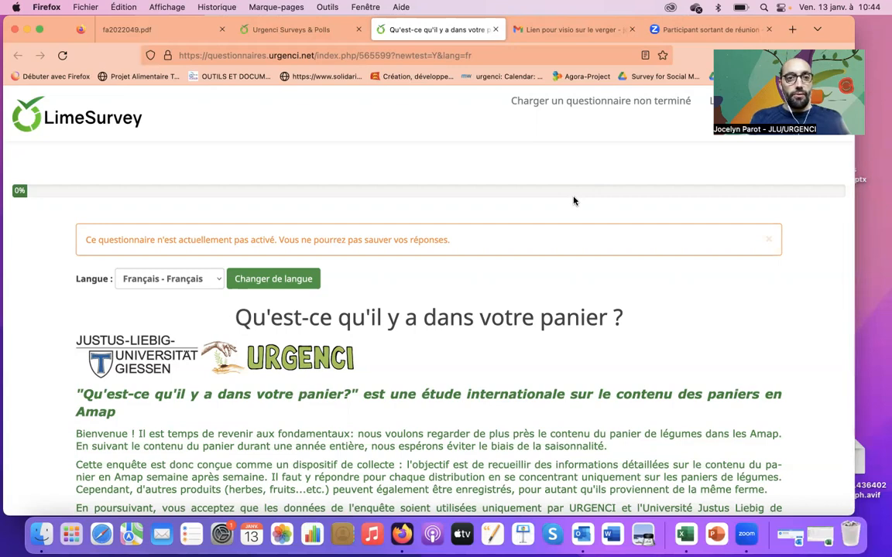
# Keep the survey language on Français - Français and start the questionnaire.
pyautogui.scroll(-2, 574, 200)
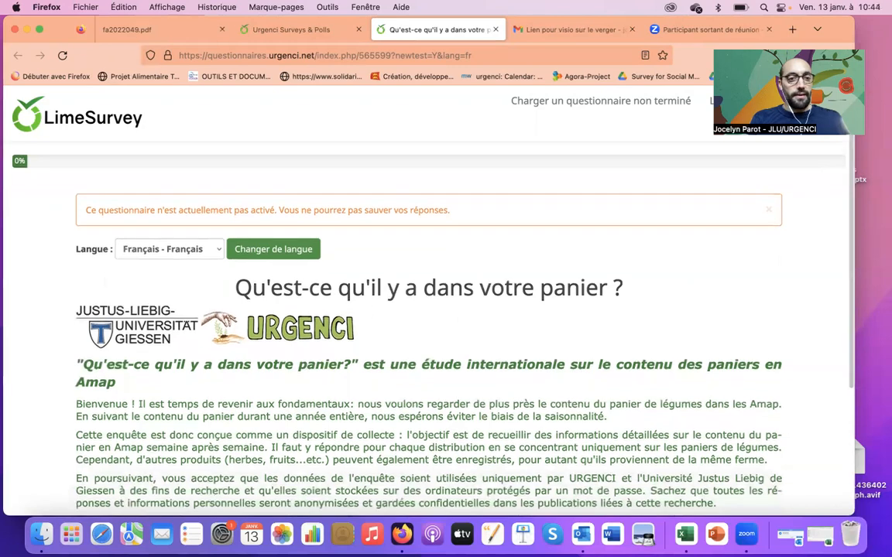
pyautogui.click(220, 249)
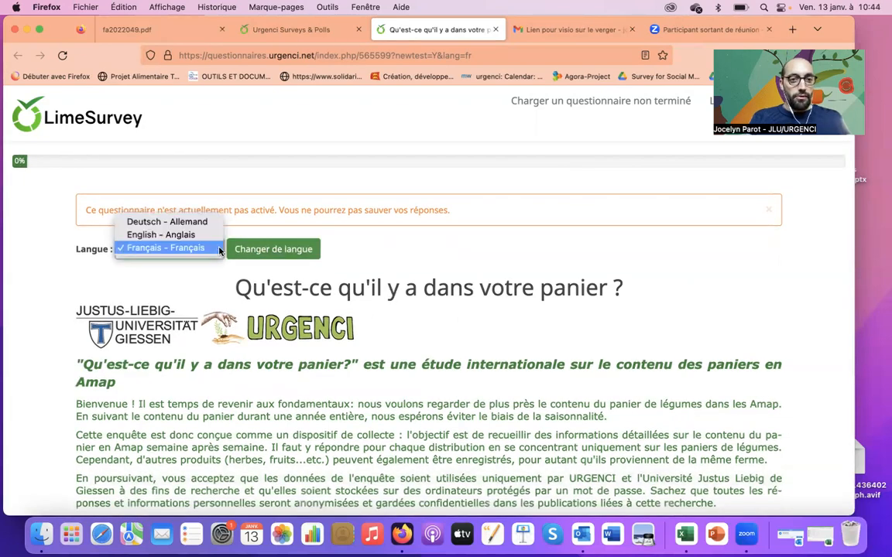
pyautogui.click(483, 252)
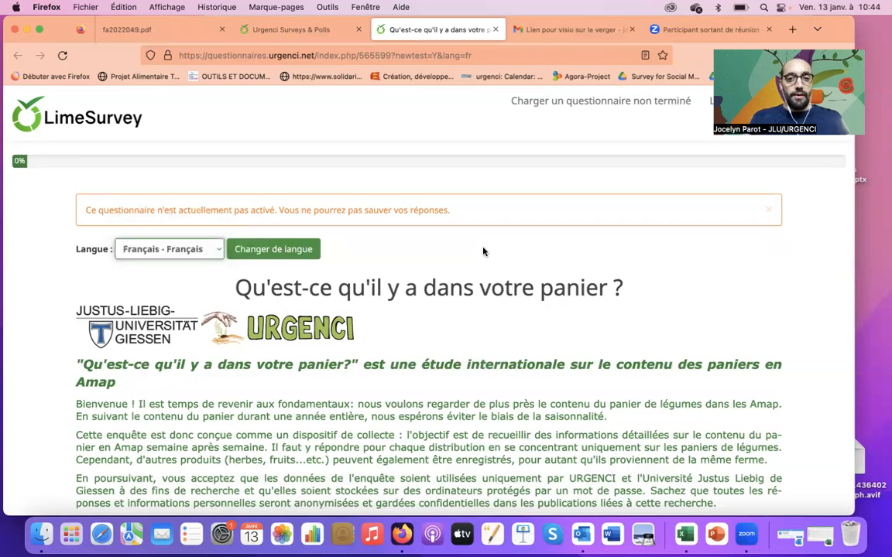
pyautogui.press('Down')
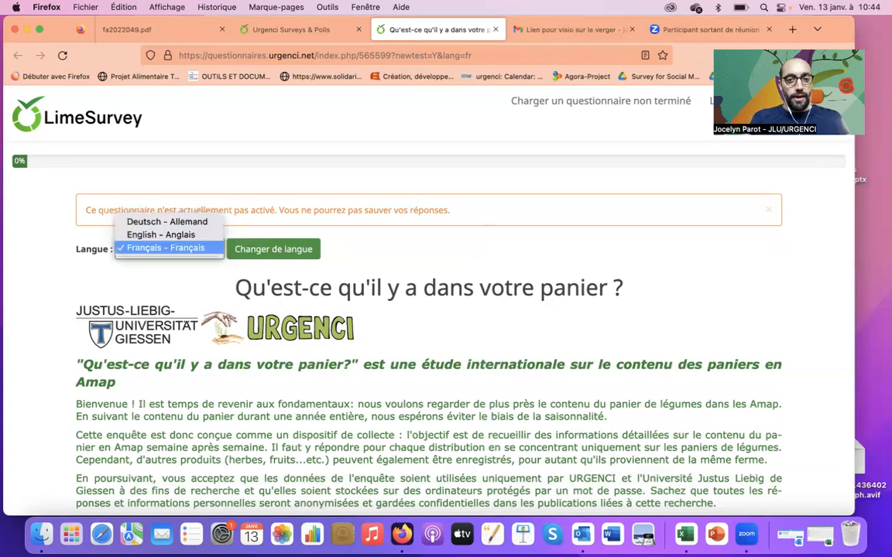
pyautogui.click(430, 261)
pyautogui.click(449, 273)
pyautogui.press('Down')
pyautogui.press('Down')
pyautogui.press('Down')
pyautogui.press('Down')
pyautogui.press('Down')
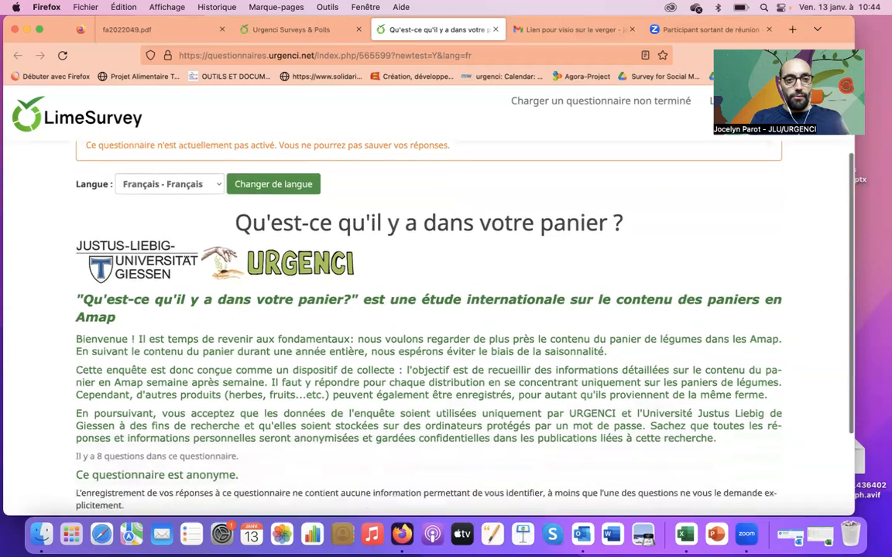
pyautogui.click(748, 480)
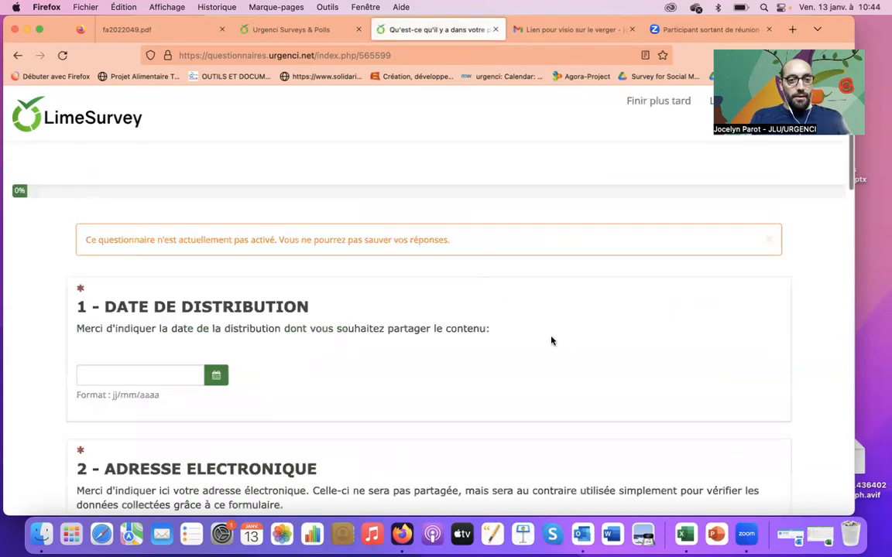
# Set the question 1 distribution date to 09/01/2023 with the calendar.
pyautogui.press('Down')
pyautogui.press('Down')
pyautogui.press('Down')
pyautogui.press('Down')
pyautogui.press('Down')
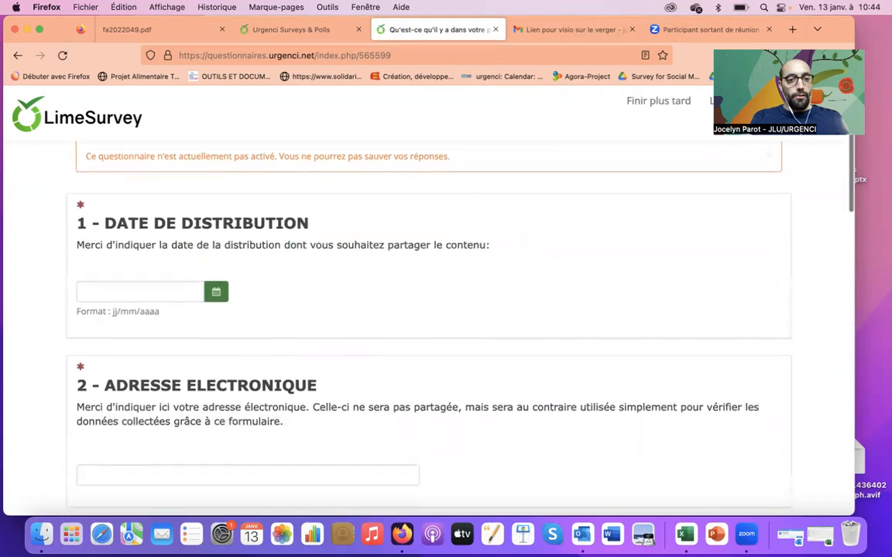
pyautogui.press('Up')
pyautogui.press('Up')
pyautogui.press('Up')
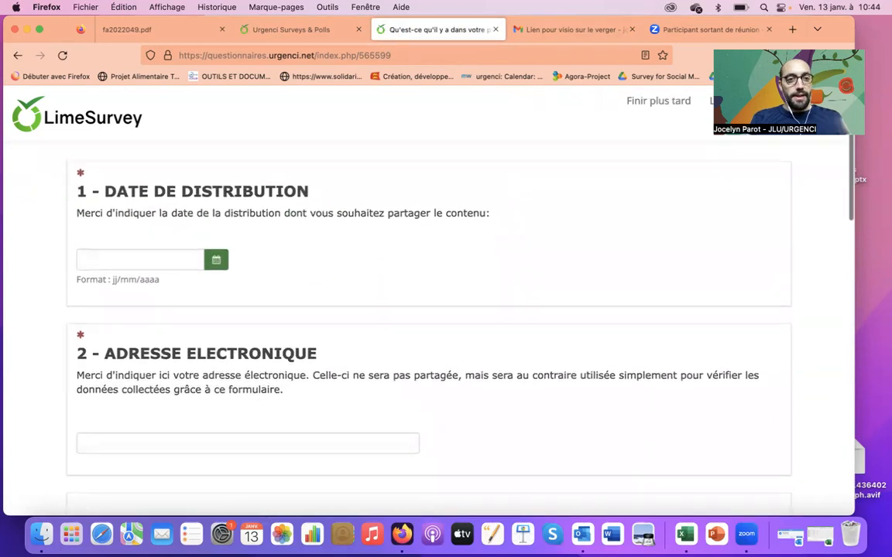
pyautogui.press('Up')
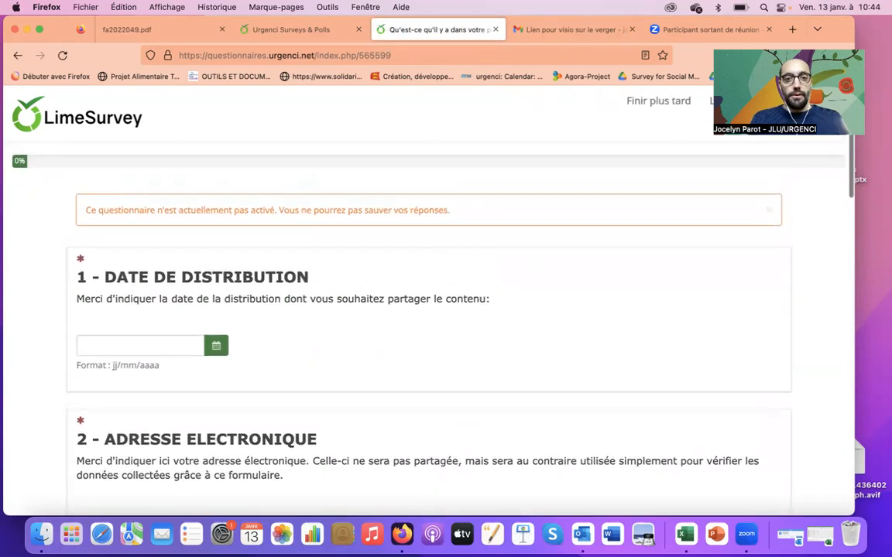
pyautogui.press('Down')
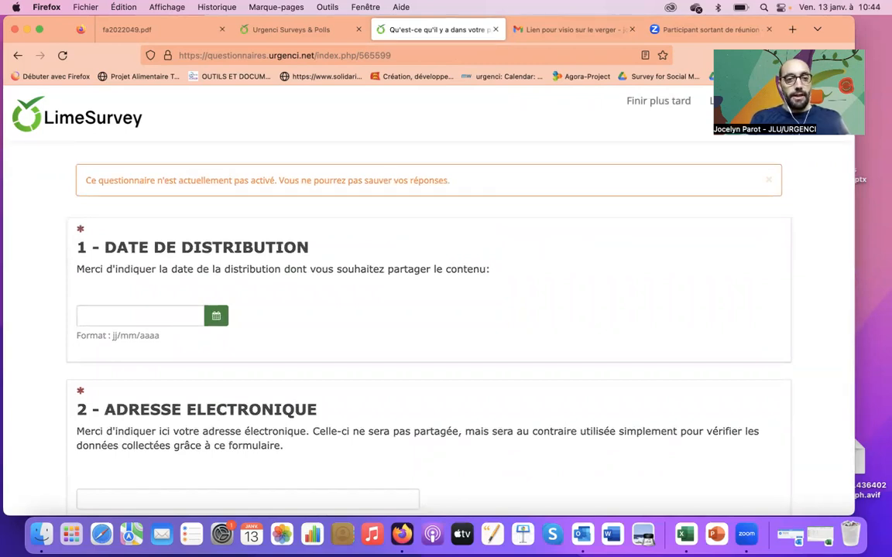
pyautogui.click(143, 317)
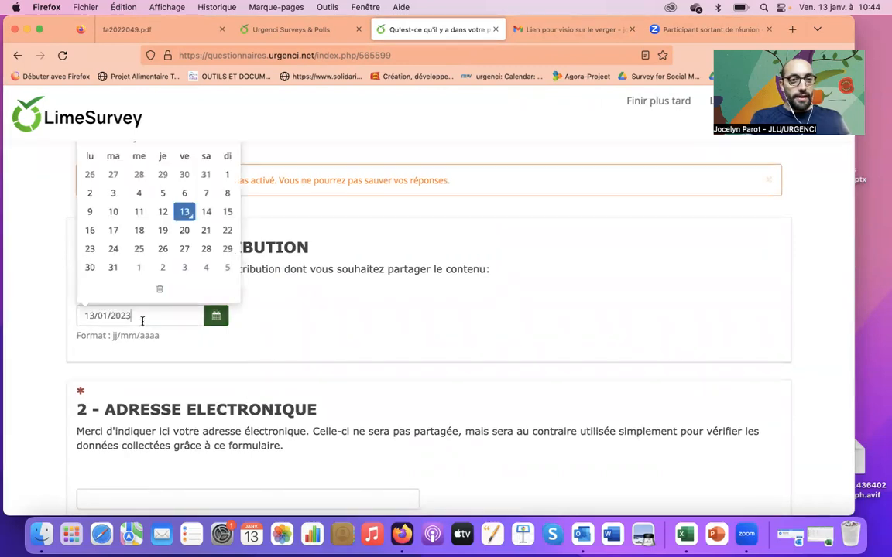
pyautogui.click(90, 214)
# Enter the respondent's e-mail address in question 2.
pyautogui.scroll(-5, 357, 320)
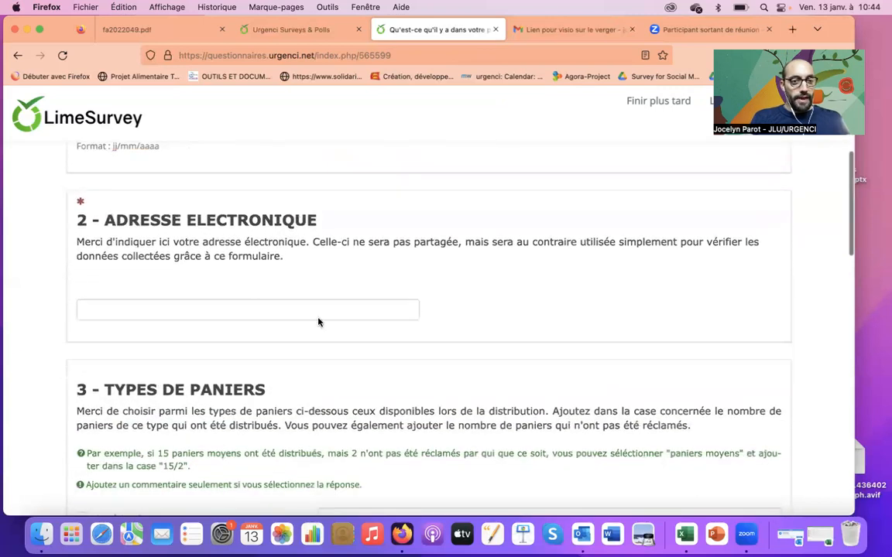
pyautogui.click(205, 292)
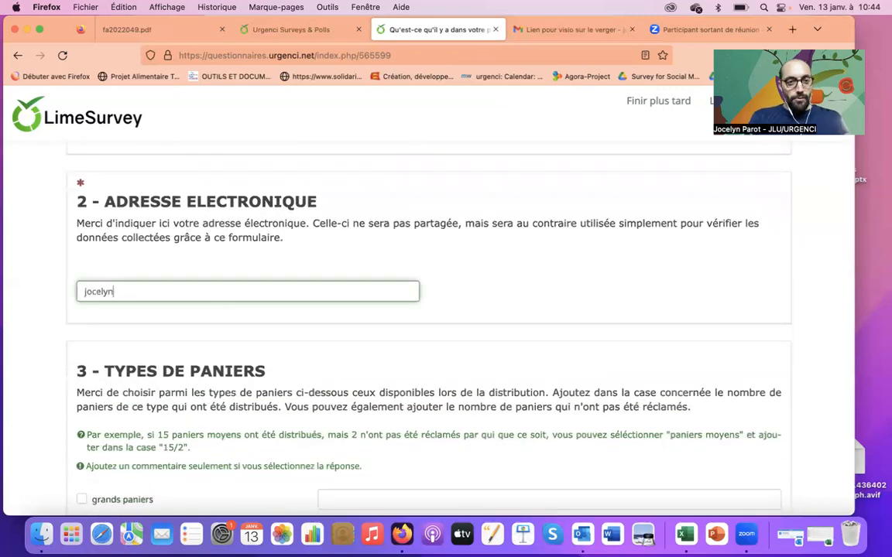
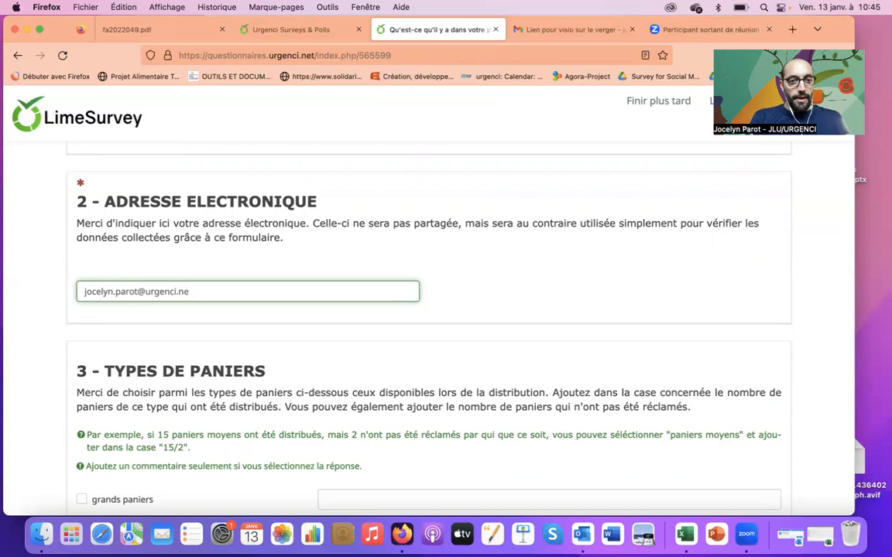
pyautogui.click(499, 352)
pyautogui.scroll(-5, 500, 352)
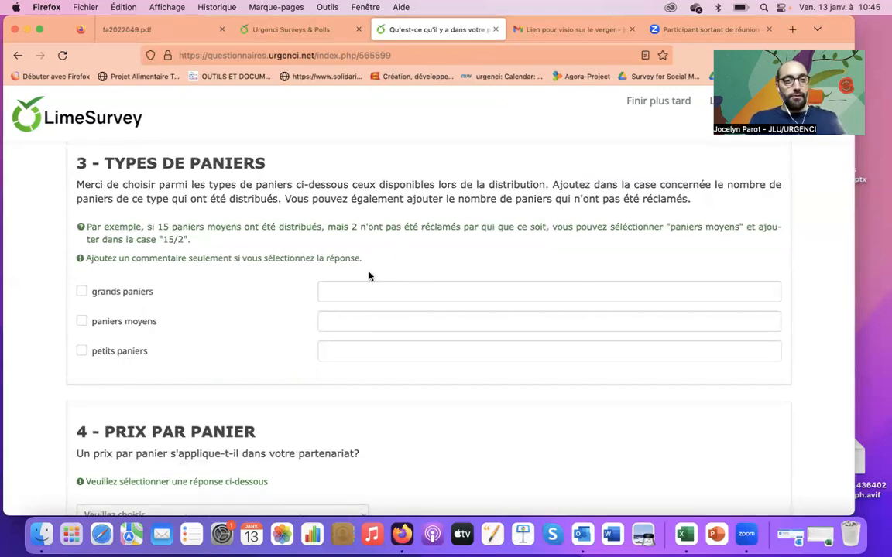
# Tick grands paniers and petits paniers and enter 8/2 and 10 as their basket counts.
pyautogui.click(82, 293)
pyautogui.click(82, 353)
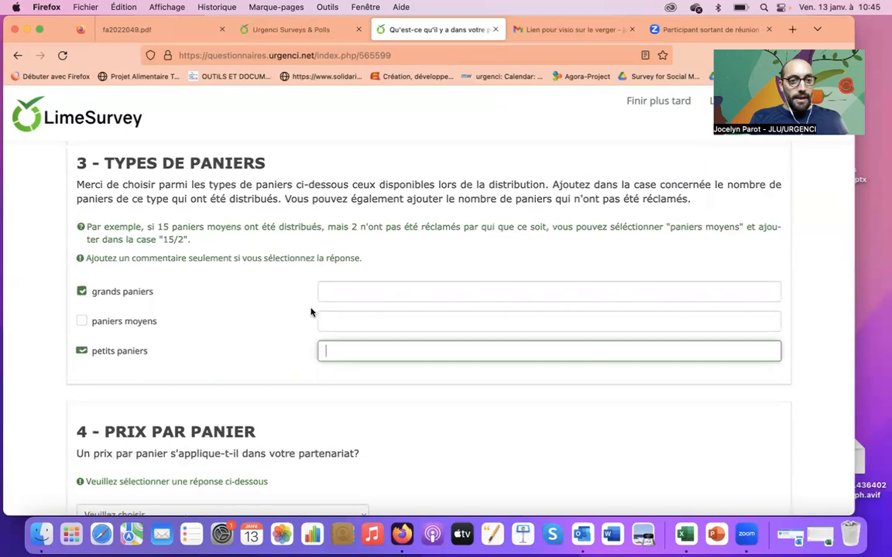
pyautogui.click(392, 293)
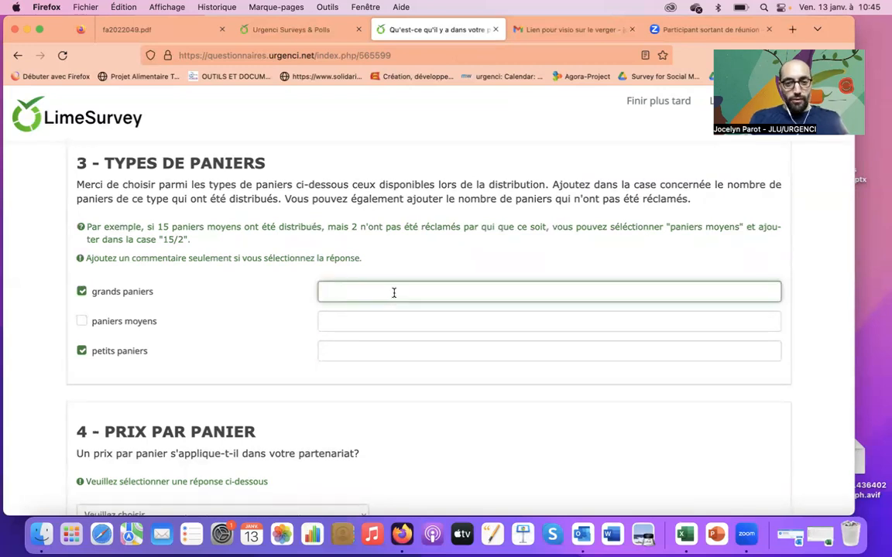
pyautogui.write('8')
pyautogui.click(371, 350)
pyautogui.write('10')
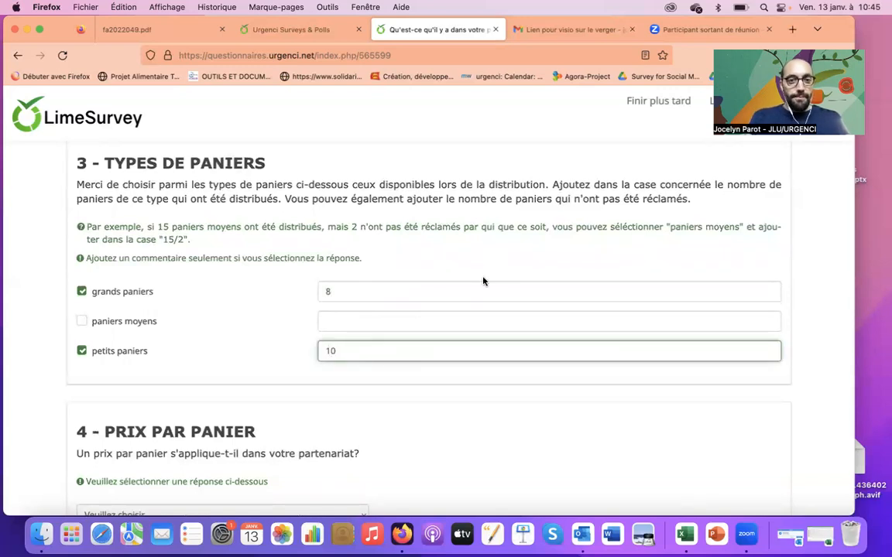
pyautogui.click(448, 293)
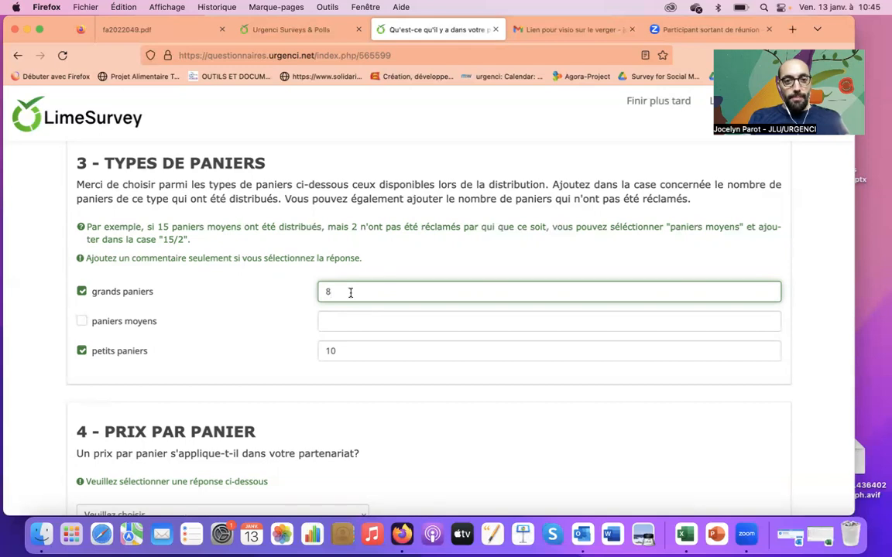
pyautogui.write('/')
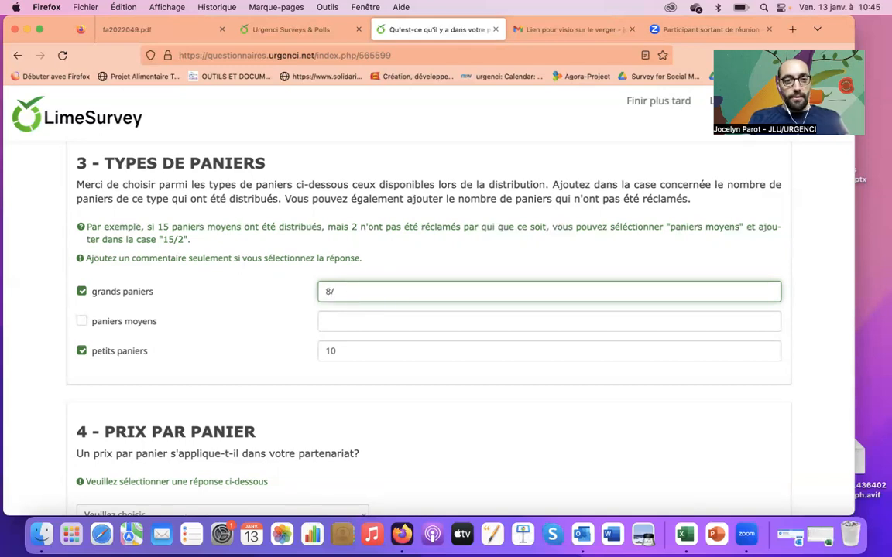
pyautogui.write('2')
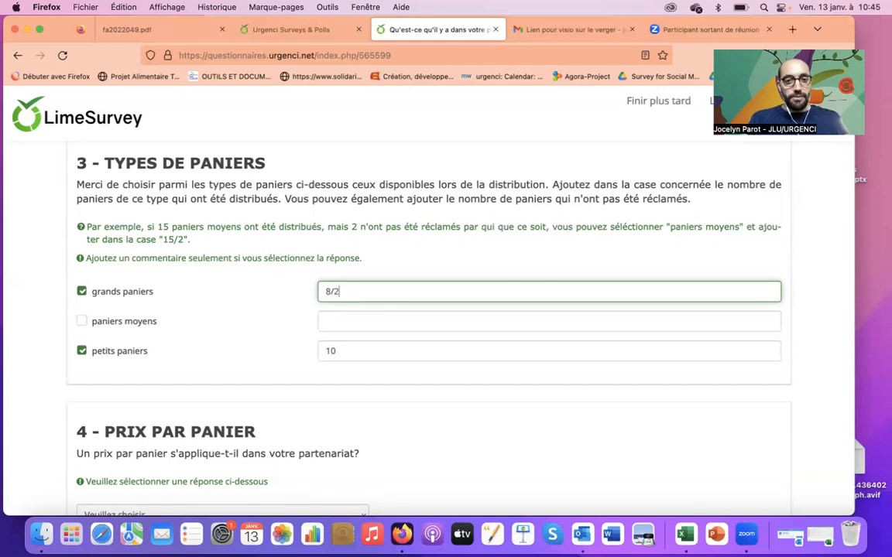
pyautogui.click(481, 241)
pyautogui.scroll(-2, 481, 241)
pyautogui.scroll(-5, 482, 241)
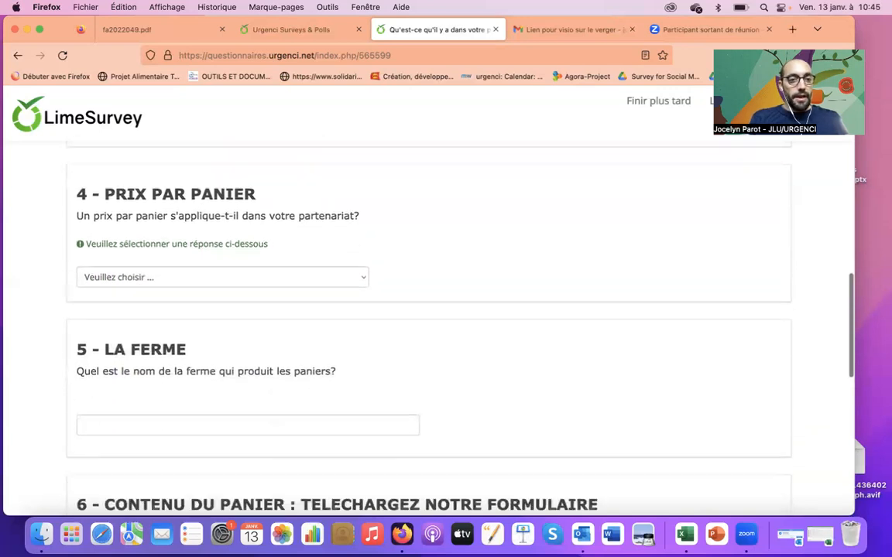
# Answer Oui to price per basket and enter Petit panier 10 and Grand panier 15.
pyautogui.scroll(1, 482, 240)
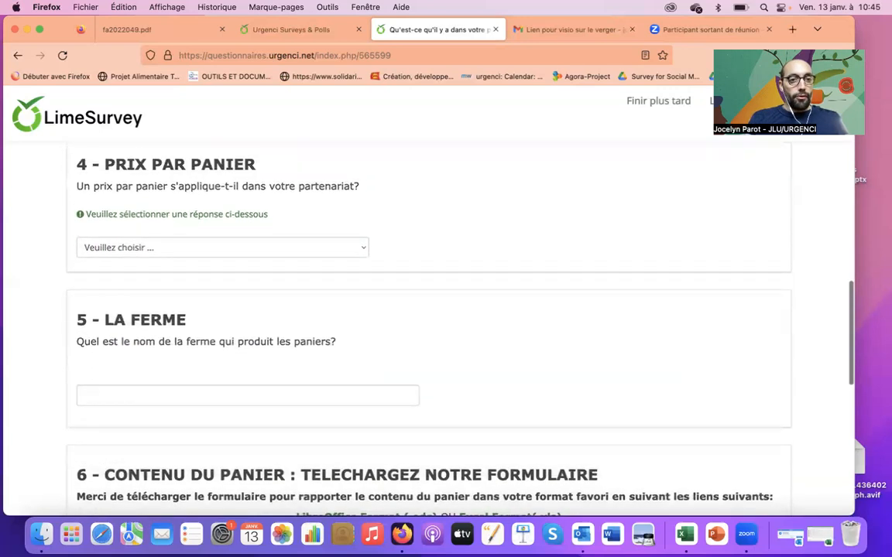
pyautogui.click(221, 254)
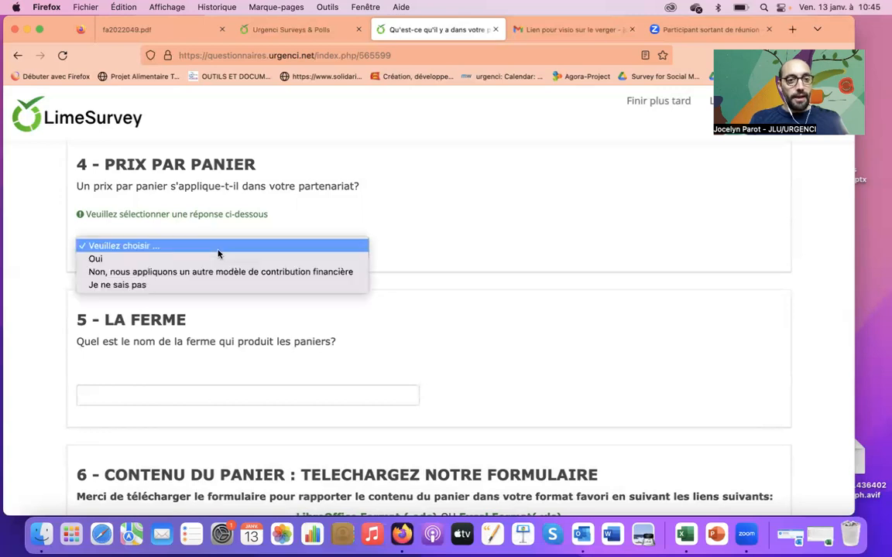
pyautogui.click(322, 260)
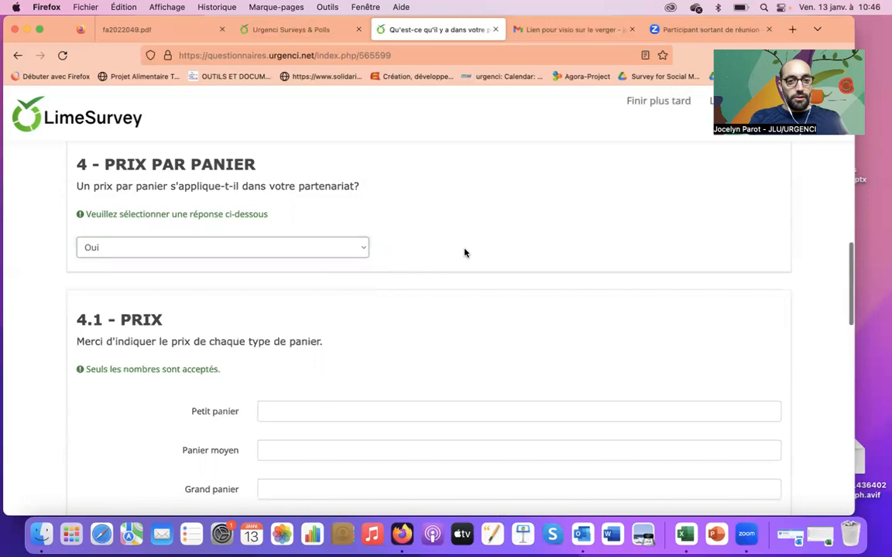
pyautogui.scroll(-2, 464, 253)
pyautogui.scroll(-2, 298, 287)
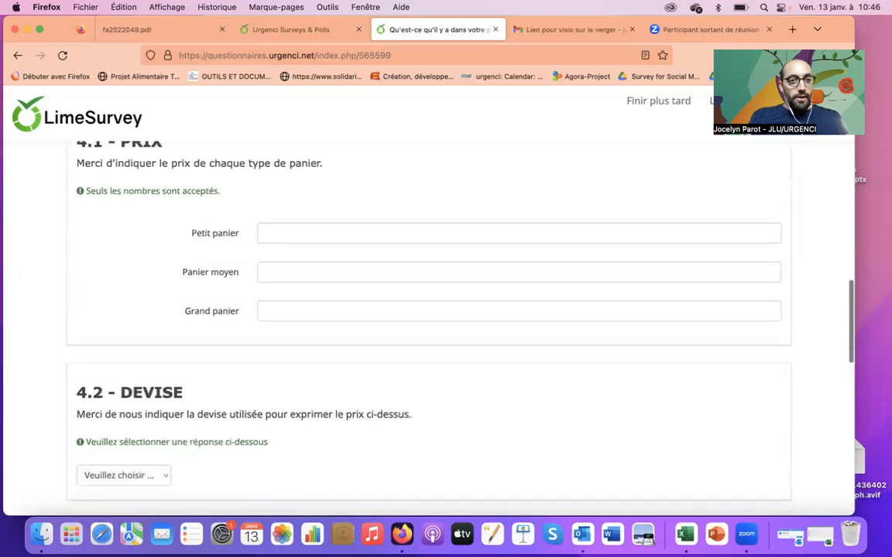
pyautogui.click(286, 267)
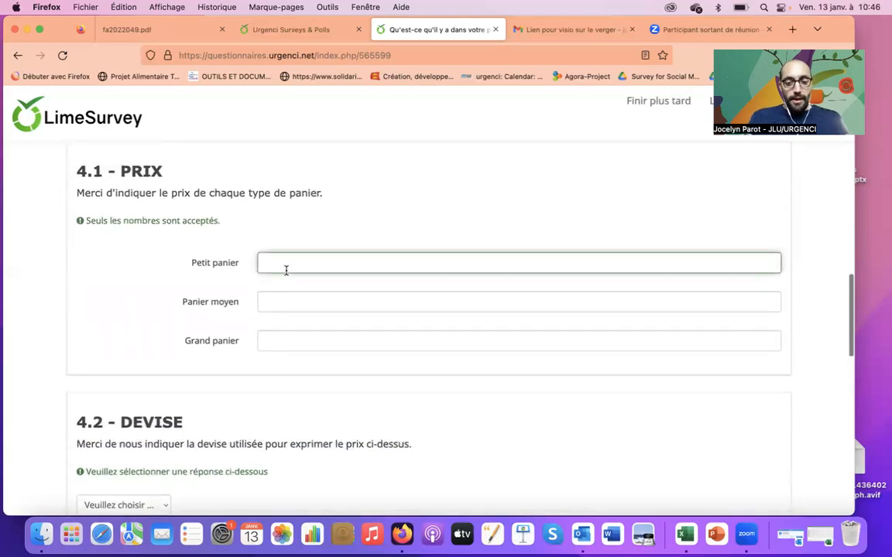
pyautogui.write('10')
pyautogui.click(328, 342)
pyautogui.write('15')
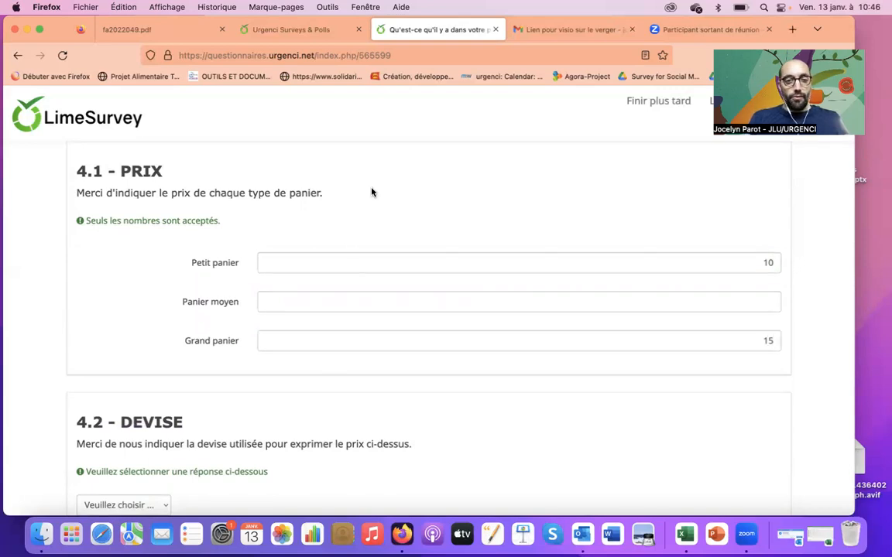
# Set the price currency to EUR.
pyautogui.scroll(-5, 370, 192)
pyautogui.scroll(3, 425, 309)
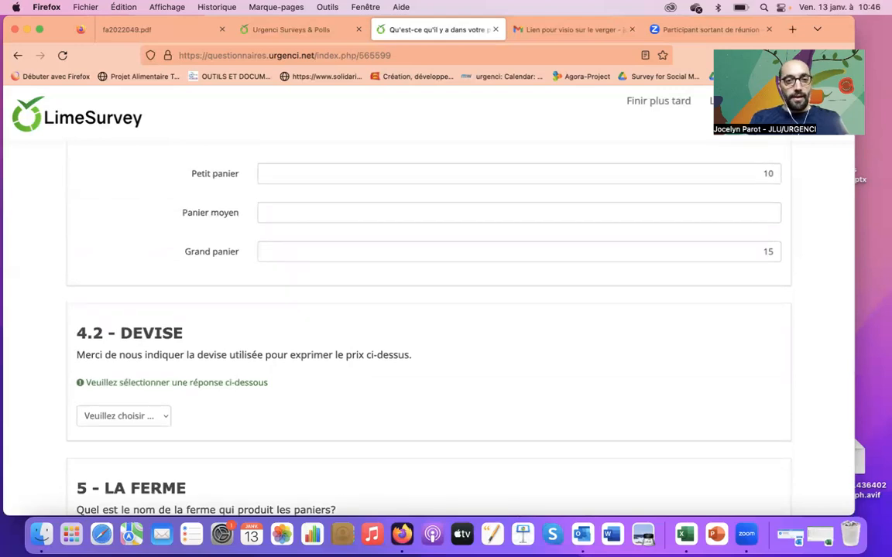
pyautogui.scroll(-3, 426, 310)
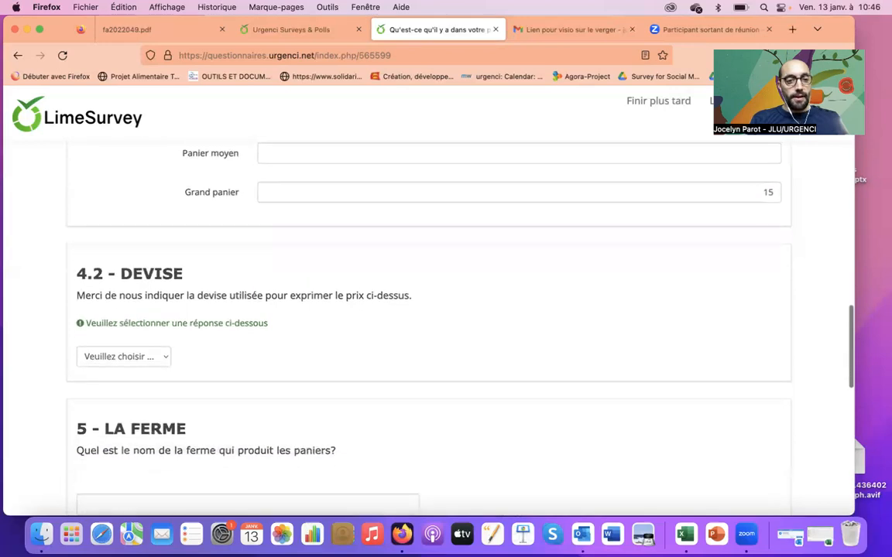
pyautogui.click(164, 273)
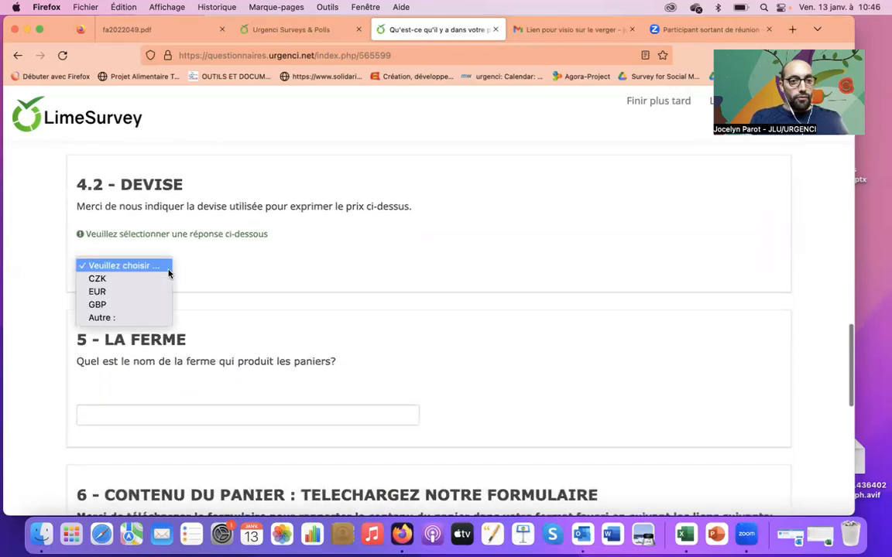
pyautogui.click(153, 294)
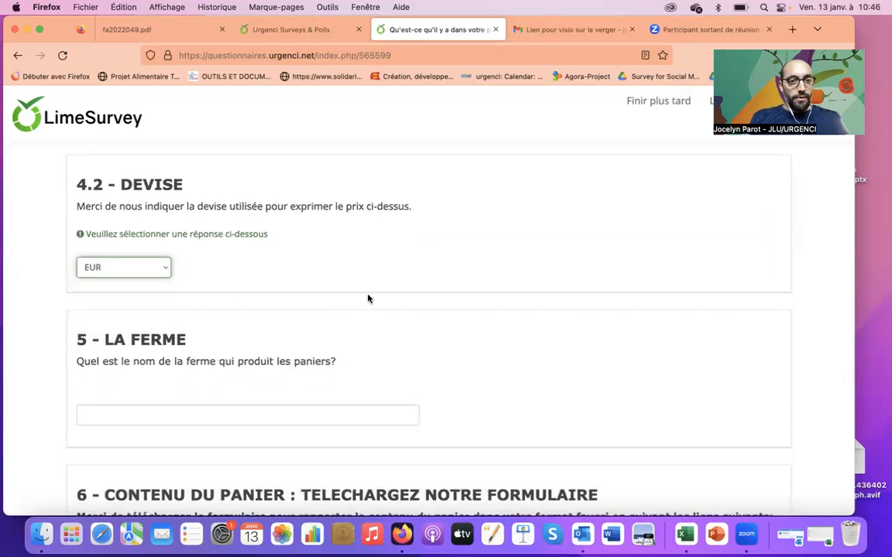
# Enter the farm's name in question 5.
pyautogui.scroll(-4, 369, 299)
pyautogui.click(171, 235)
pyautogui.write('Corentin')
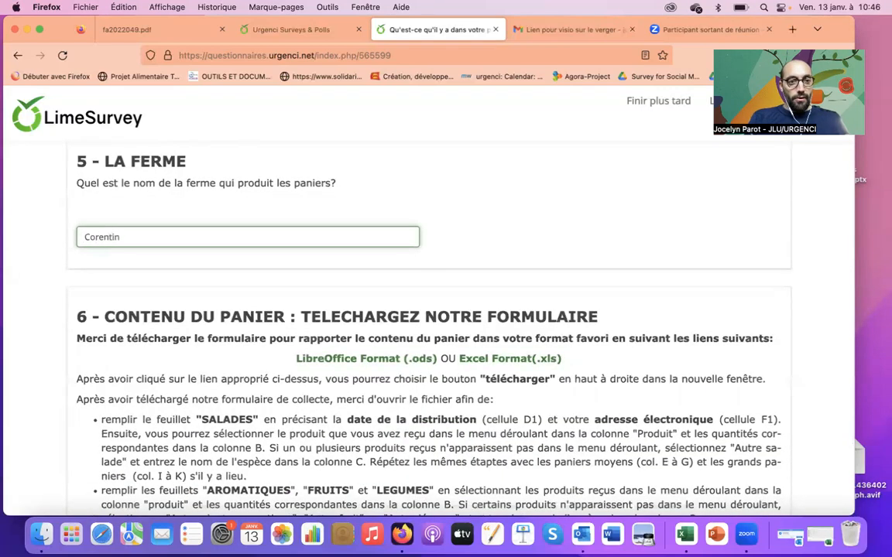
pyautogui.click(86, 239)
pyautogui.write('Ferme de')
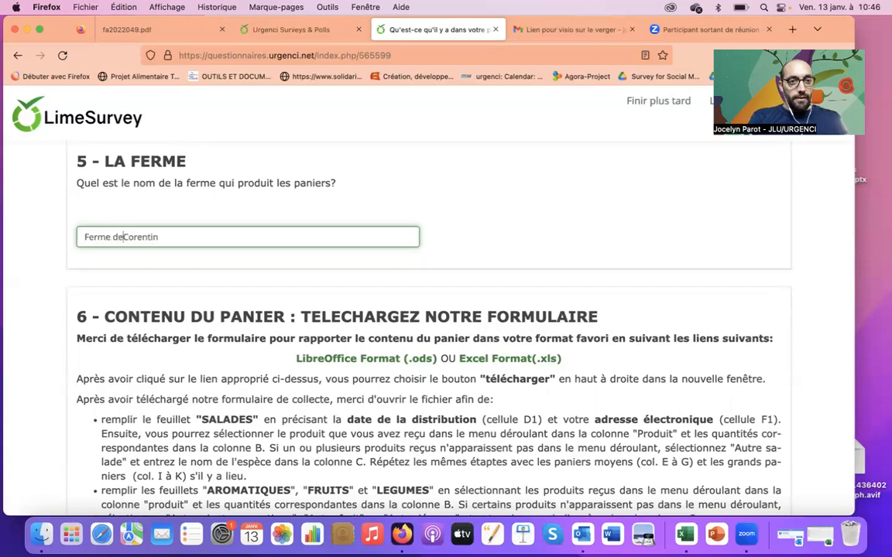
pyautogui.click(582, 285)
# Open the Excel Format (.xls) version of the collection form.
pyautogui.scroll(-5, 582, 285)
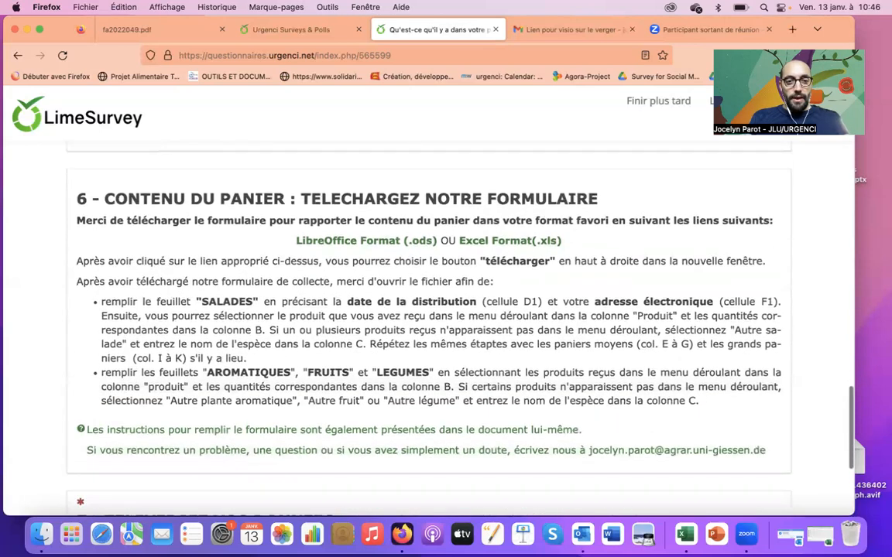
pyautogui.scroll(3, 428, 310)
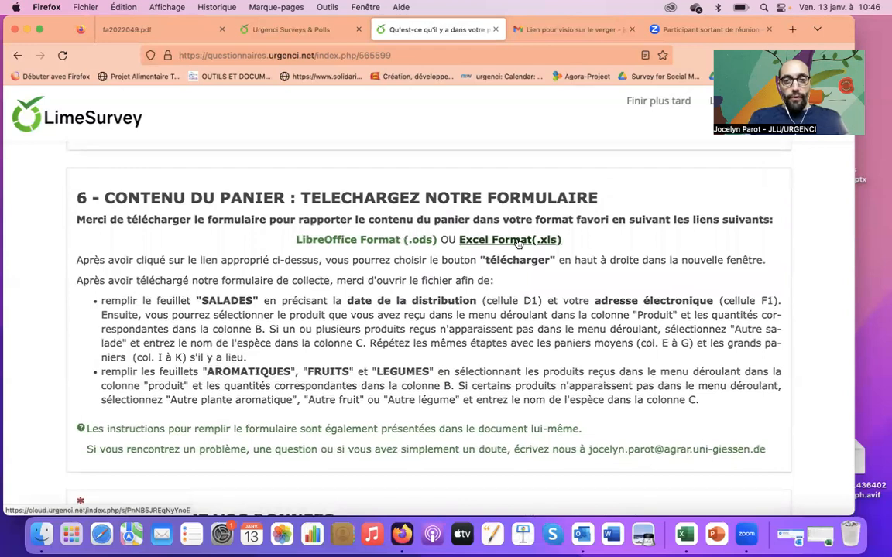
pyautogui.click(518, 241)
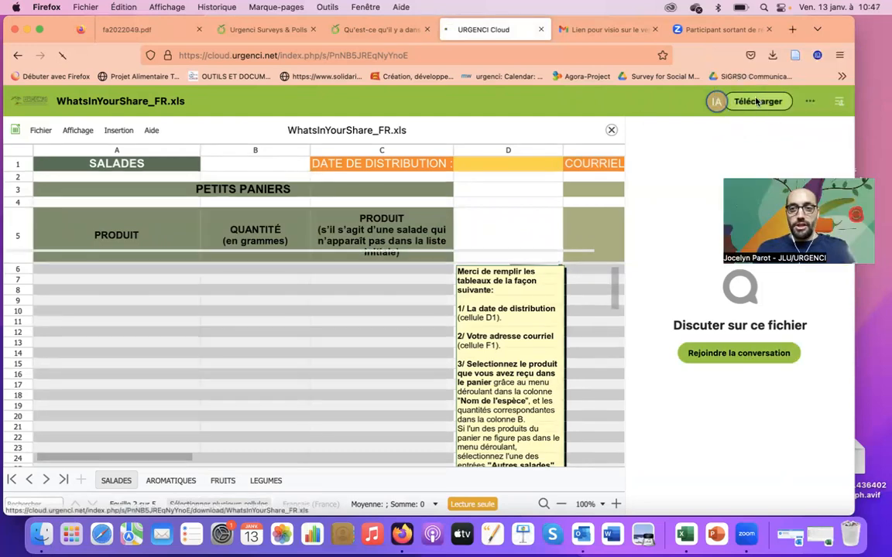
# Download WhatsInYourShare_FR.xls and open the copy WhatsInYourShare_FR(3).xls in Excel.
pyautogui.click(757, 103)
pyautogui.click(584, 82)
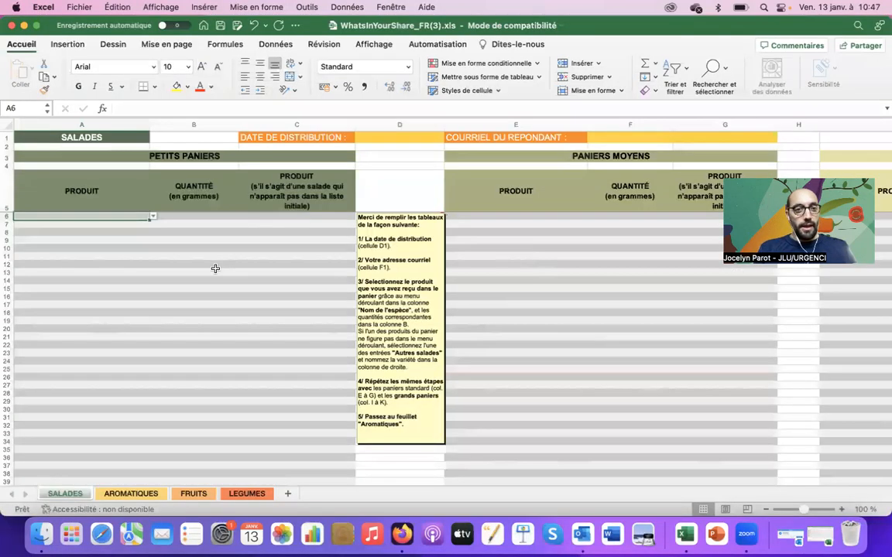
# Choose Autre salade 1 as the A6 product on the SALADES sheet.
pyautogui.click(110, 226)
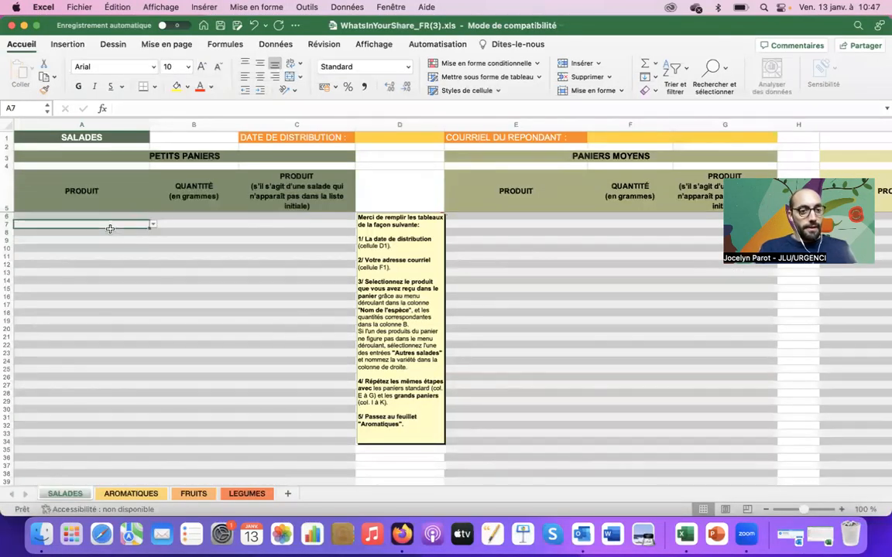
pyautogui.click(147, 218)
pyautogui.click(152, 217)
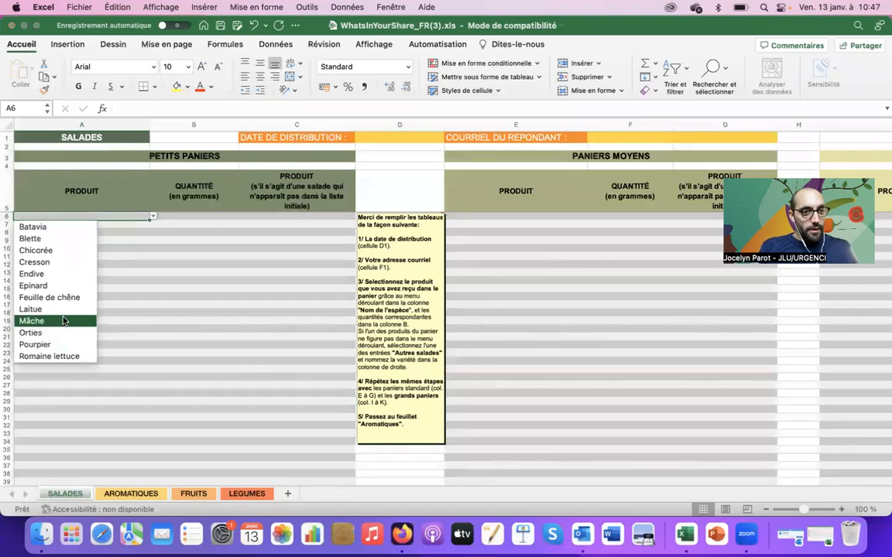
pyautogui.scroll(-4, 54, 353)
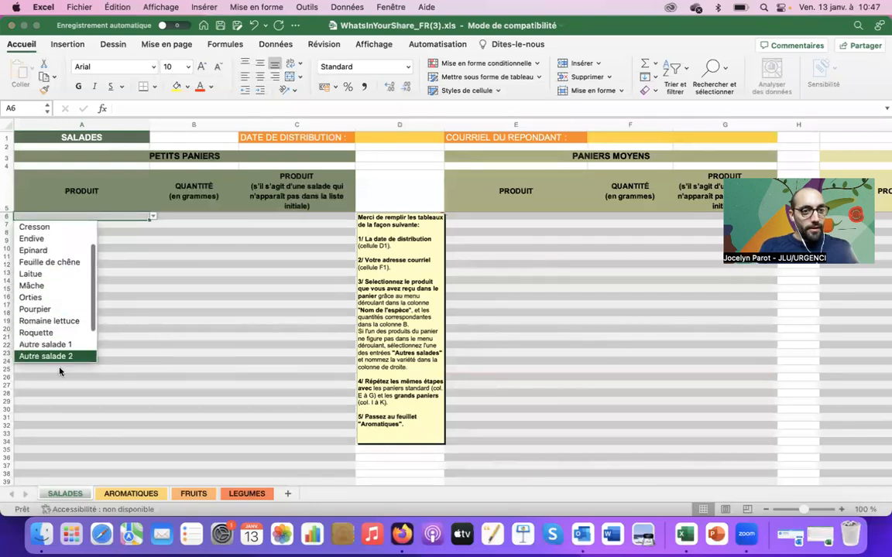
pyautogui.press('Up')
pyautogui.press('Up')
pyautogui.press('Up')
pyautogui.press('Up')
pyautogui.press('Up')
pyautogui.press('Up')
pyautogui.press('Up')
pyautogui.press('Up')
pyautogui.press('Up')
pyautogui.press('Up')
pyautogui.press('Up')
pyautogui.press('Up')
pyautogui.press('Up')
pyautogui.press('Up')
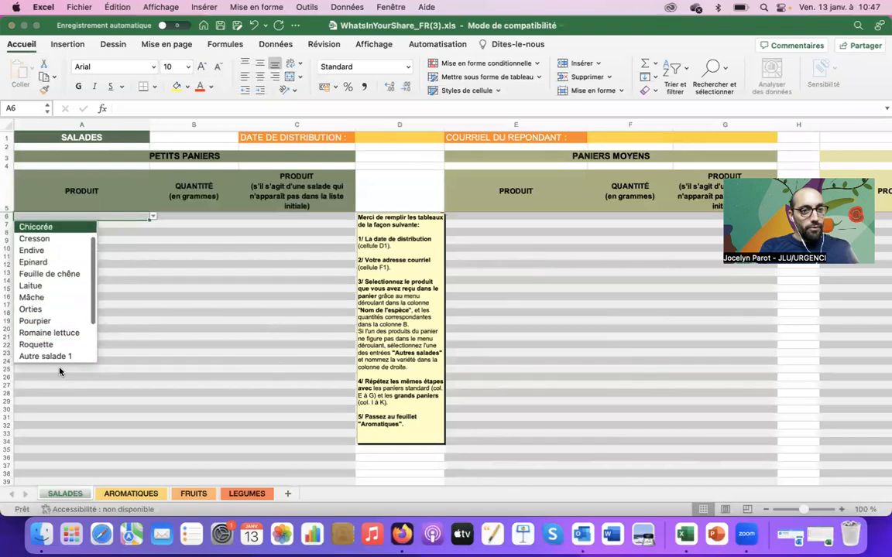
pyautogui.scroll(-3, 61, 364)
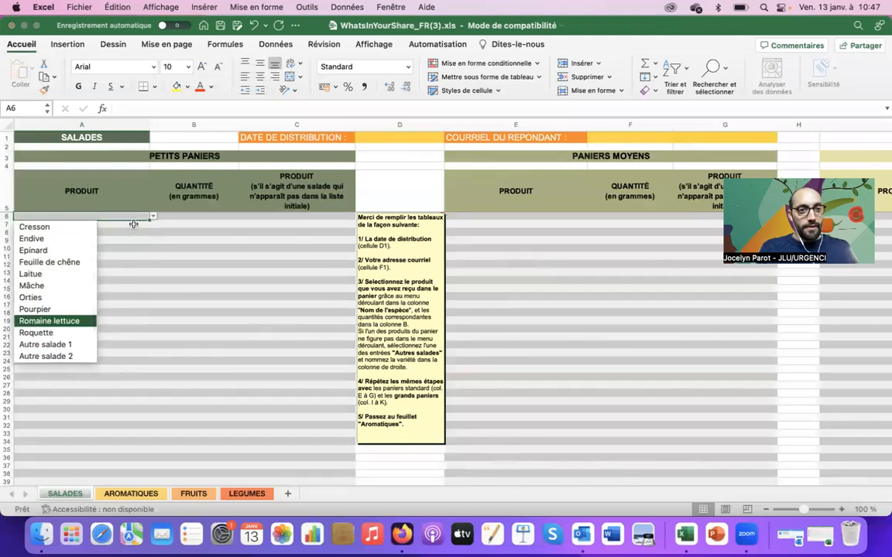
pyautogui.press('Up')
pyautogui.press('Up')
pyautogui.press('Up')
pyautogui.press('Down')
pyautogui.press('Down')
pyautogui.press('Down')
pyautogui.press('Down')
pyautogui.press('Down')
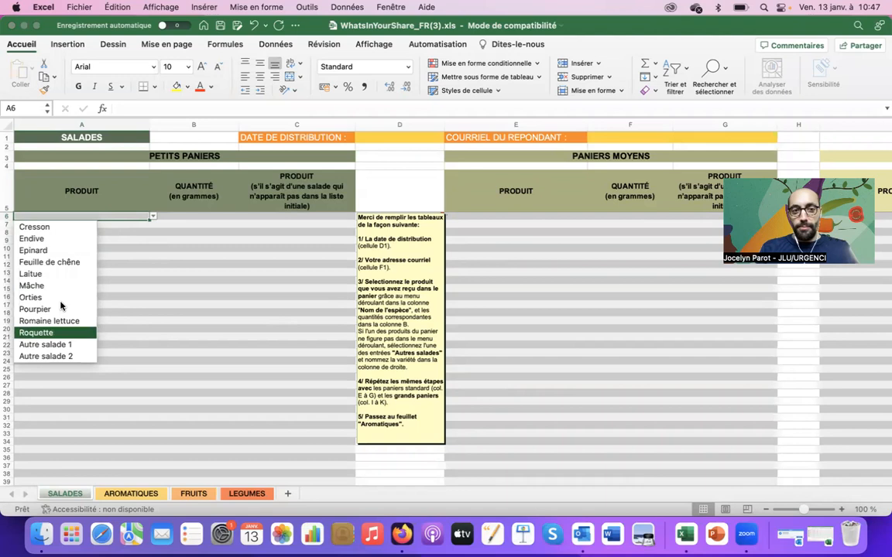
pyautogui.click(60, 346)
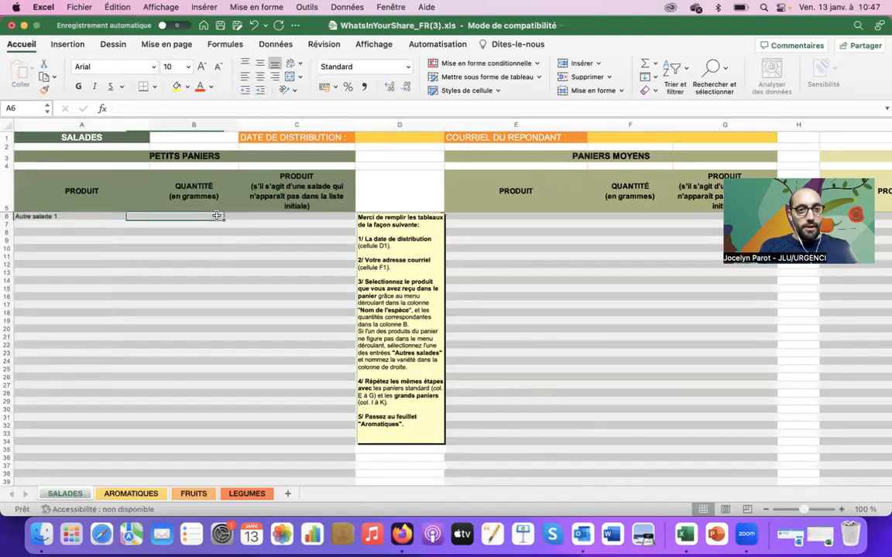
# Name the salad Mesclun in C6 and set its quantity to 200 g in B6.
pyautogui.click(290, 216)
pyautogui.write('Mesclun')
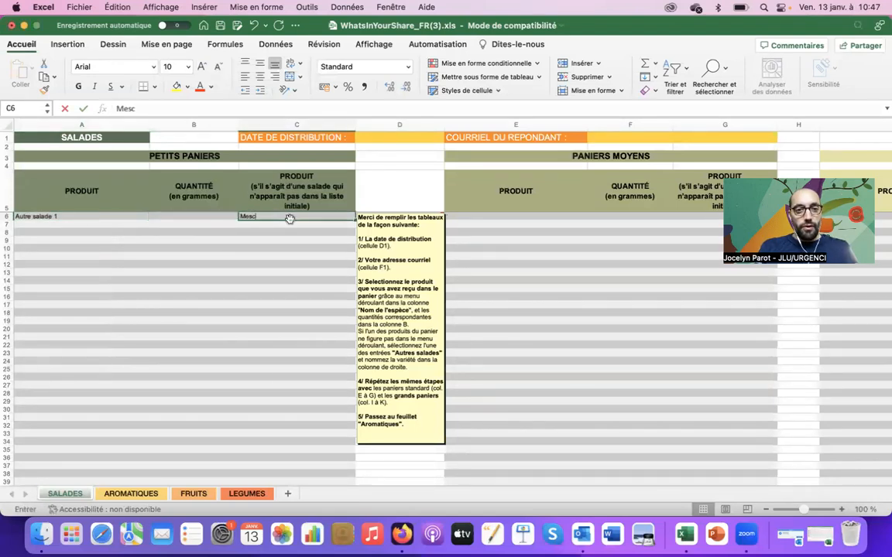
pyautogui.click(211, 216)
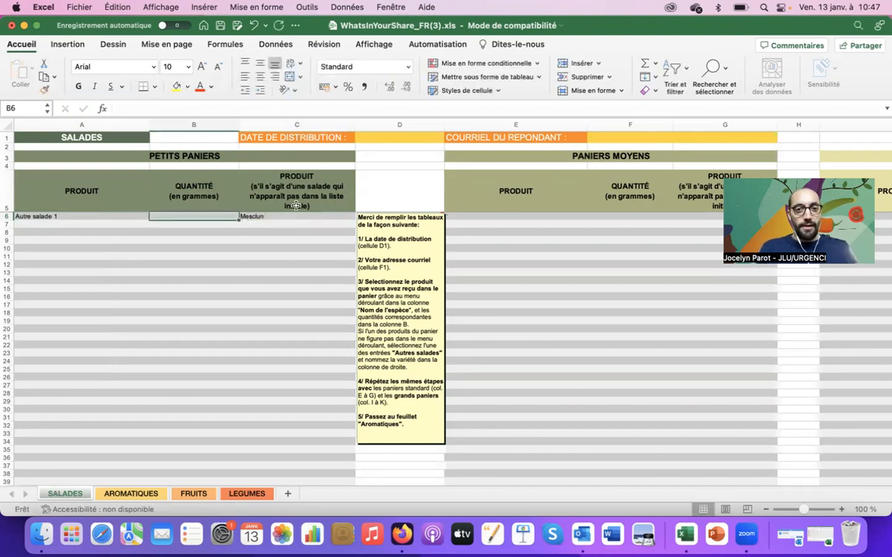
pyautogui.doubleClick(216, 217)
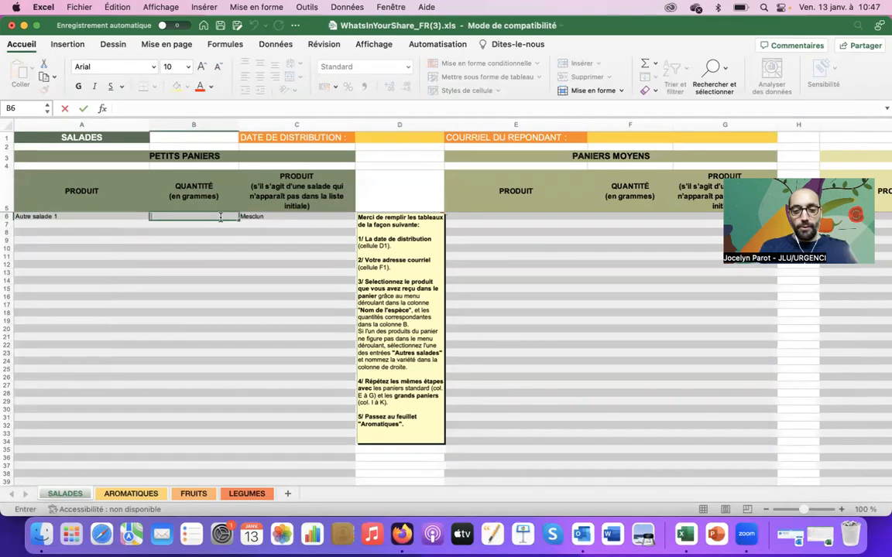
pyautogui.write('200')
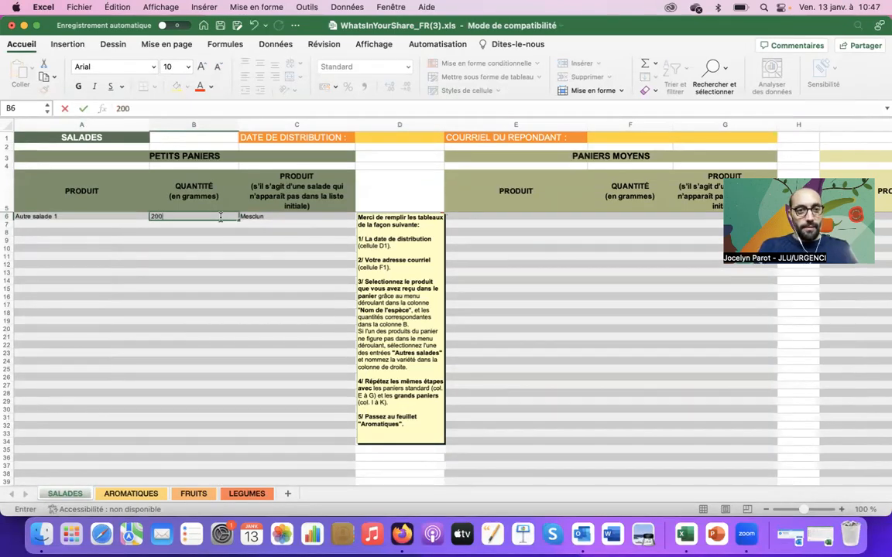
pyautogui.click(222, 258)
pyautogui.press('Up')
pyautogui.press('Up')
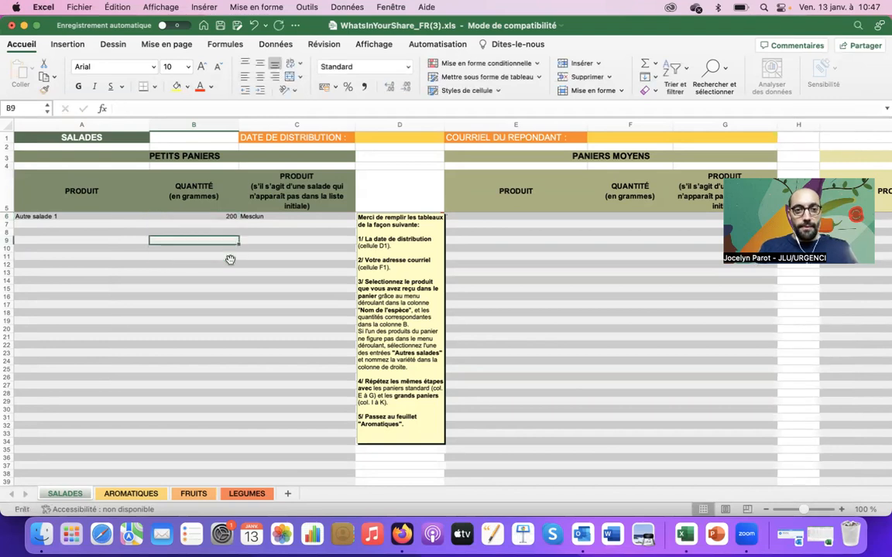
# On the AROMATIQUES sheet, choose Autre aromatique 1 as the A6 product.
pyautogui.click(132, 493)
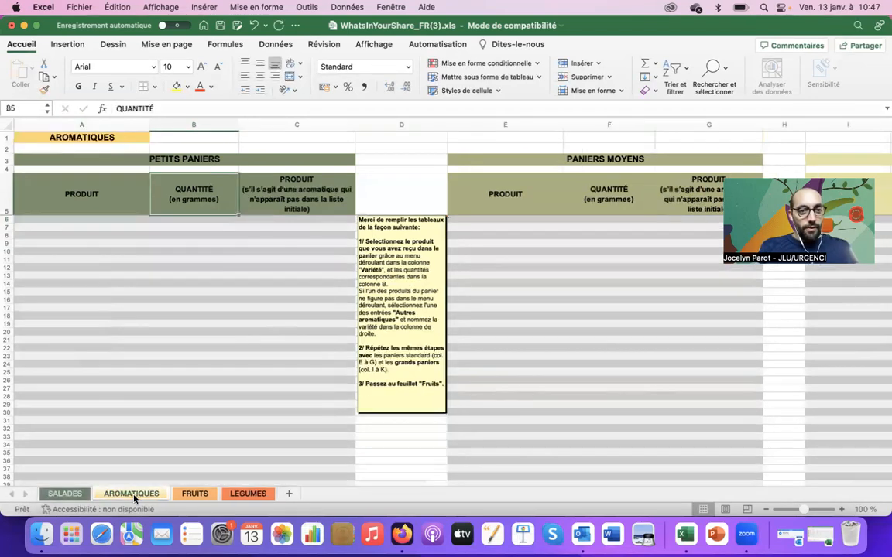
pyautogui.click(147, 219)
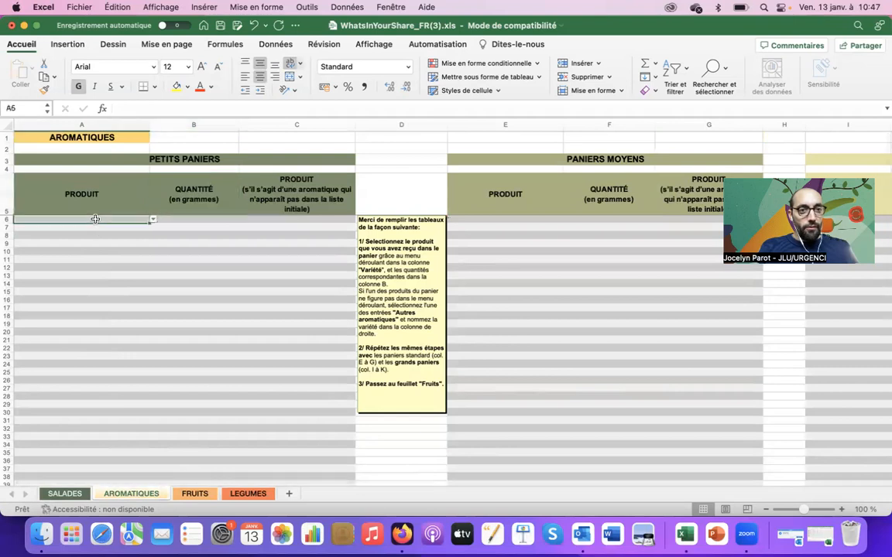
pyautogui.click(152, 220)
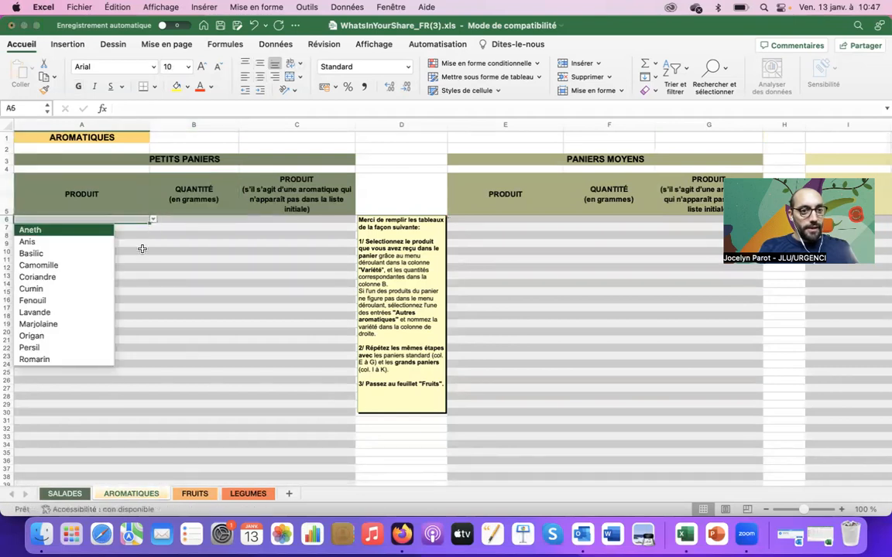
pyautogui.scroll(-3, 63, 364)
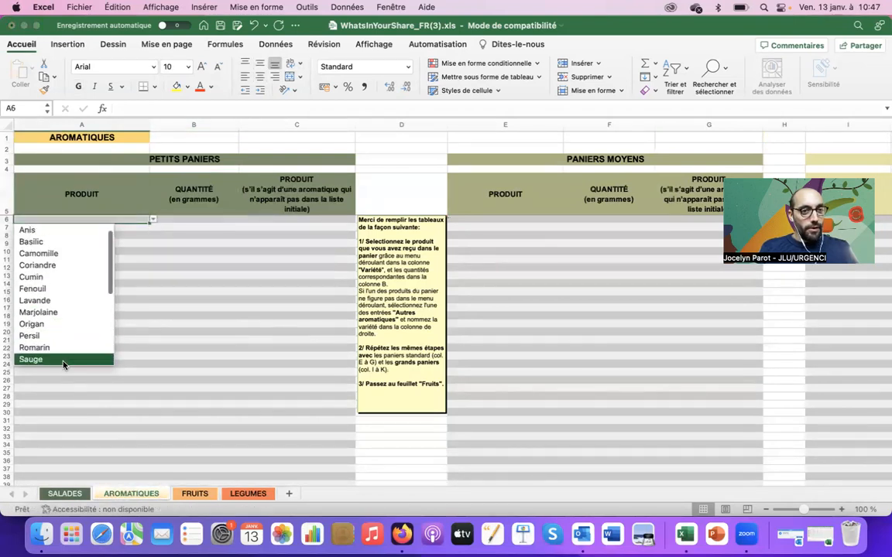
pyautogui.press('Up')
pyautogui.press('Up')
pyautogui.press('Up')
pyautogui.press('Up')
pyautogui.press('Up')
pyautogui.press('Up')
pyautogui.press('Up')
pyautogui.press('Up')
pyautogui.press('Up')
pyautogui.press('Up')
pyautogui.press('Up')
pyautogui.press('Up')
pyautogui.press('Up')
pyautogui.press('Up')
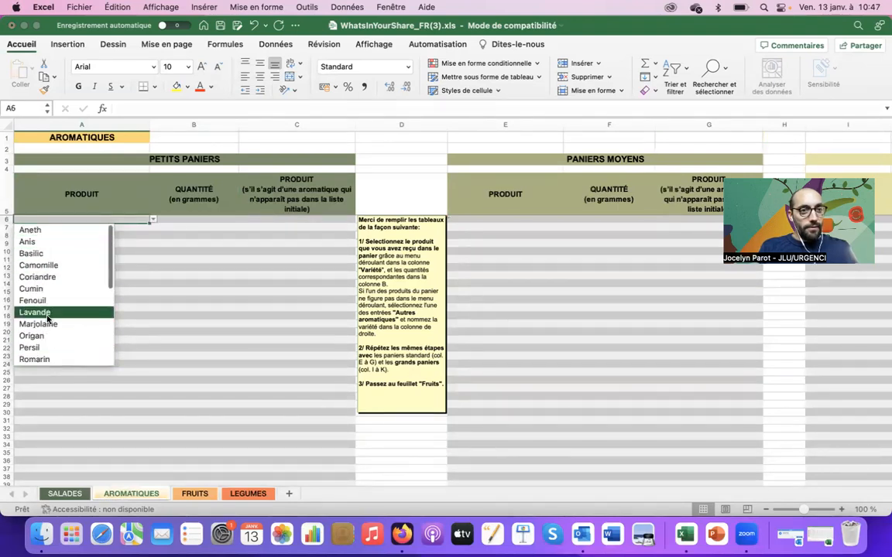
pyautogui.press('Down')
pyautogui.press('Down')
pyautogui.press('Down')
pyautogui.press('Down')
pyautogui.press('Down')
pyautogui.press('Down')
pyautogui.press('Down')
pyautogui.press('Down')
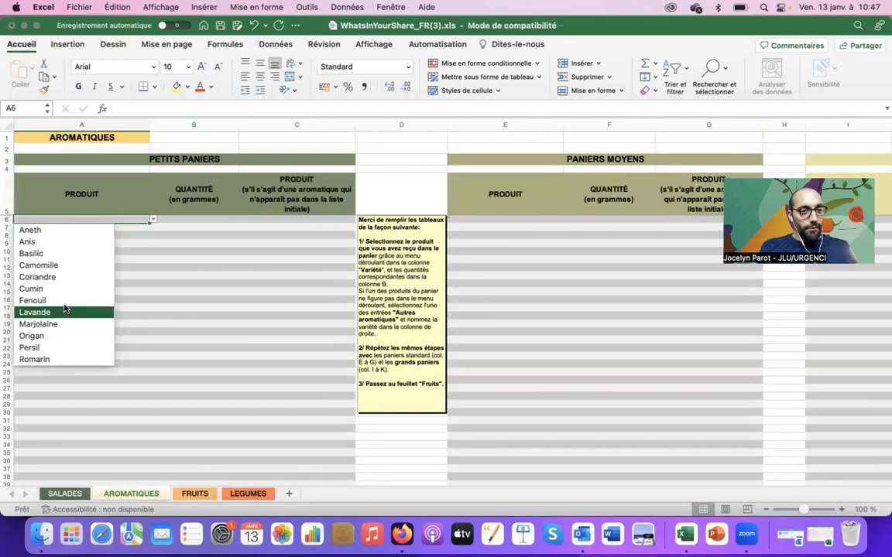
pyautogui.press('Up')
pyautogui.press('Up')
pyautogui.press('Up')
pyautogui.press('Up')
pyautogui.press('Up')
pyautogui.press('Up')
pyautogui.press('Up')
pyautogui.press('Up')
pyautogui.press('Up')
pyautogui.press('Up')
pyautogui.press('Up')
pyautogui.press('Up')
pyautogui.press('Up')
pyautogui.press('Up')
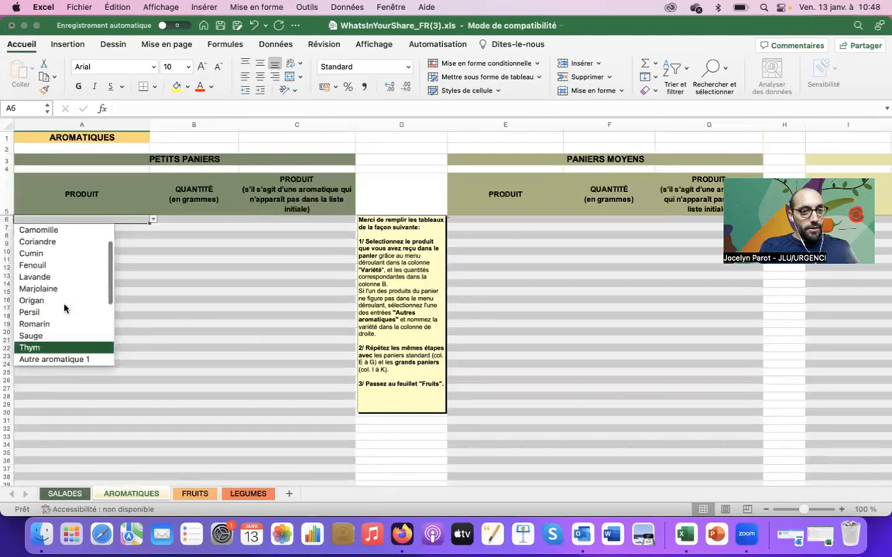
pyautogui.press('Down')
pyautogui.press('Down')
pyautogui.press('Down')
pyautogui.press('Down')
pyautogui.press('Down')
pyautogui.press('Down')
pyautogui.press('Down')
pyautogui.press('Down')
pyautogui.press('Down')
pyautogui.press('Down')
pyautogui.press('Down')
pyautogui.press('Down')
pyautogui.press('Down')
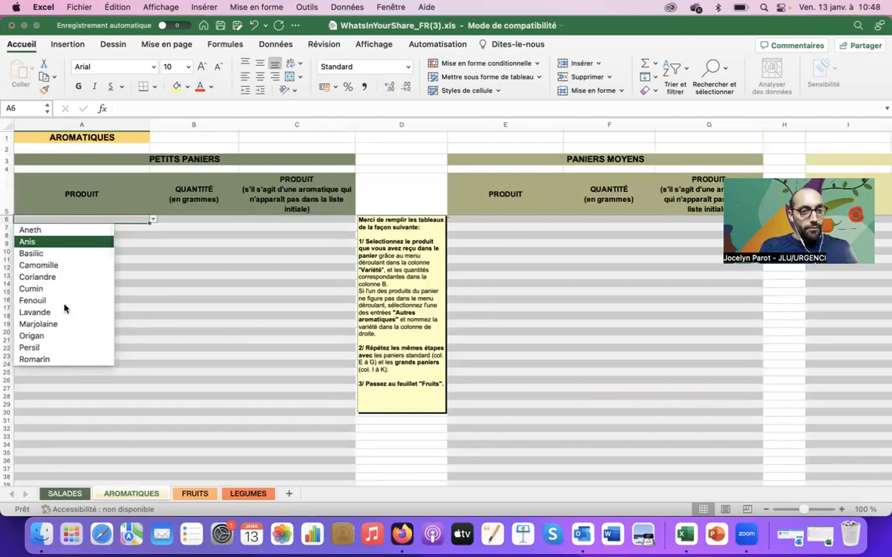
pyautogui.press('Down')
pyautogui.press('Down')
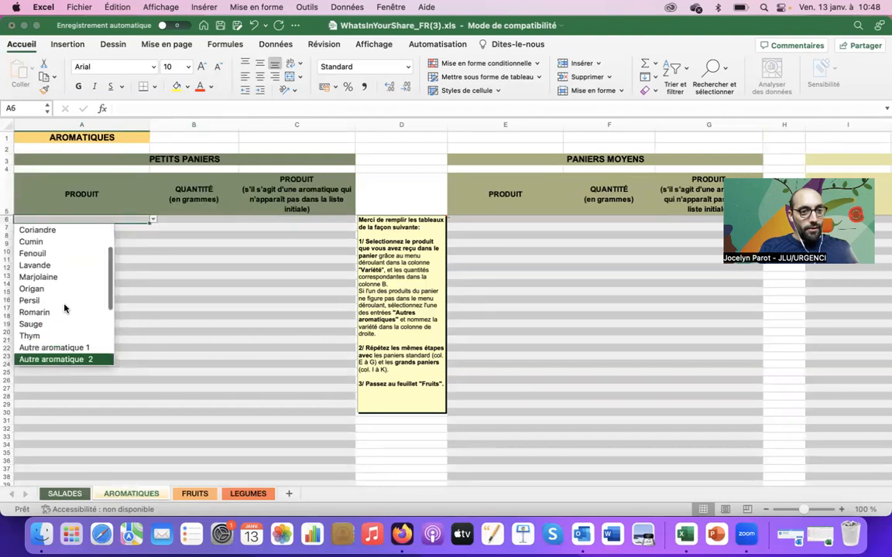
pyautogui.click(67, 349)
# Name the unlisted aromatic Ail des ours in C6.
pyautogui.click(294, 224)
pyautogui.write('Ail des ours')
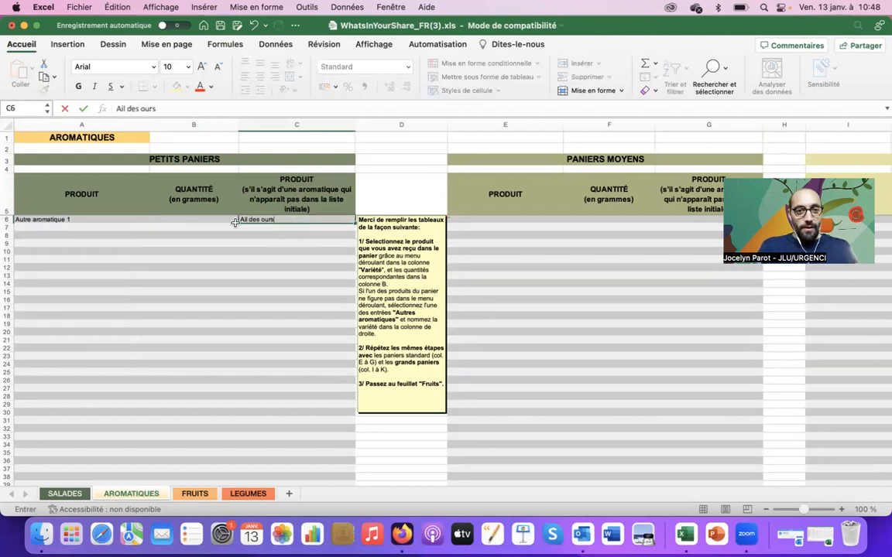
pyautogui.click(234, 223)
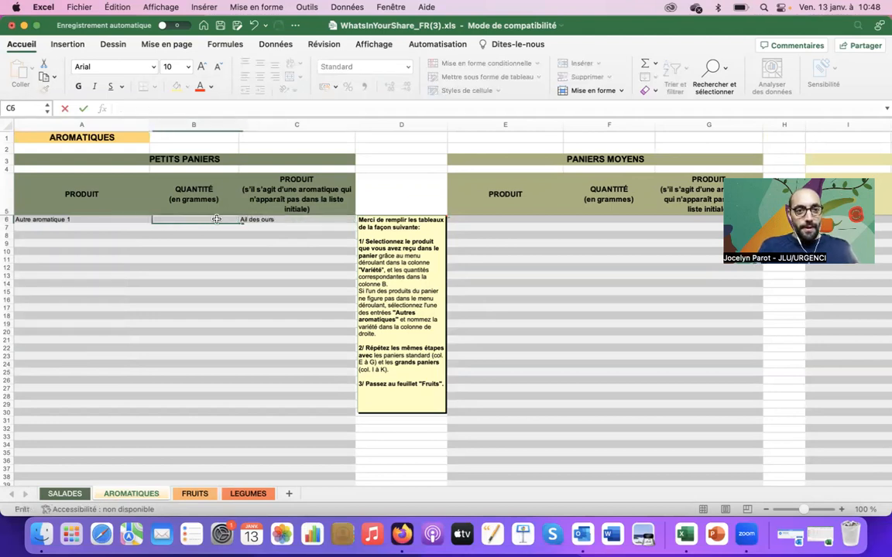
pyautogui.press('Left')
pyautogui.press('Right')
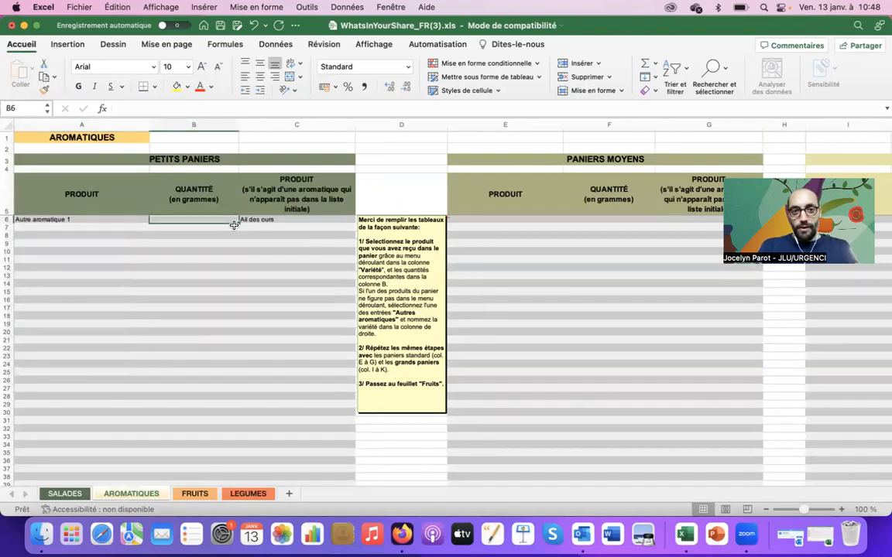
# Add Persil in A7, enter 50 g for Persil and 100 g for Ail des ours, then open FRUITS.
pyautogui.click(77, 228)
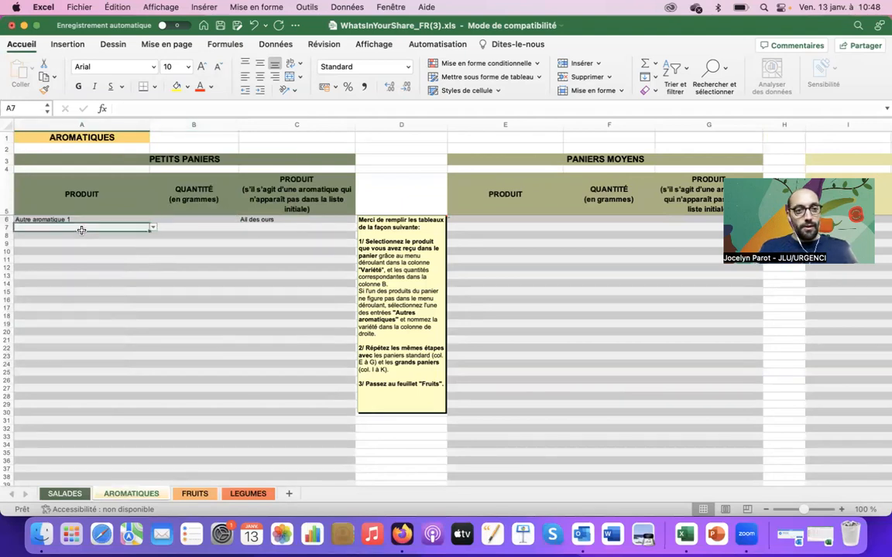
pyautogui.click(154, 229)
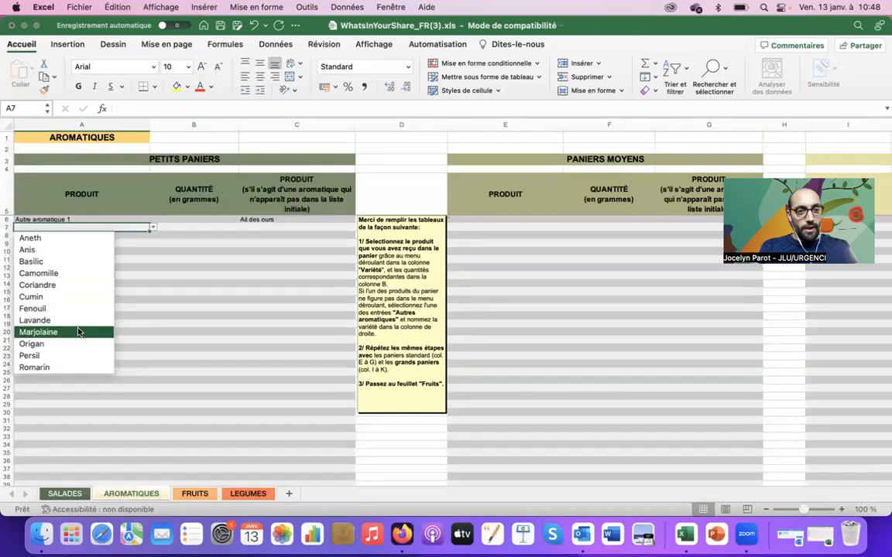
pyautogui.click(76, 356)
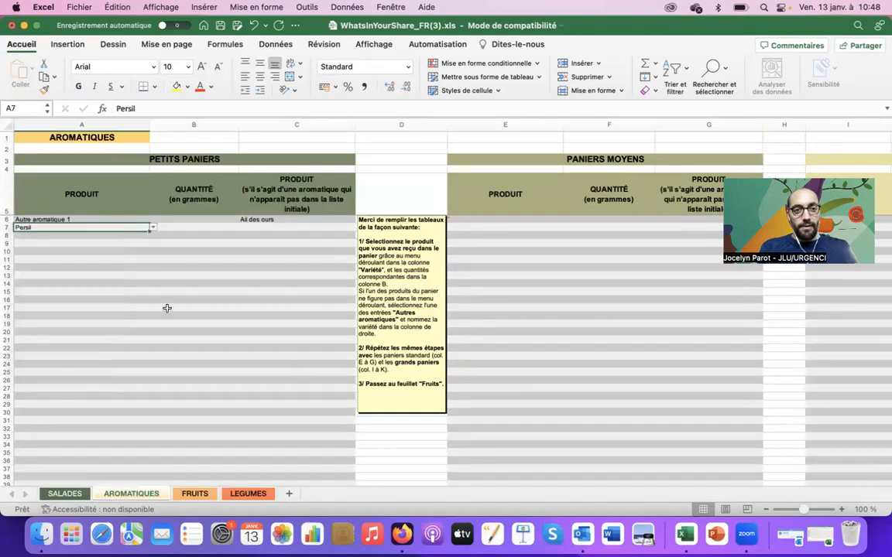
pyautogui.click(264, 227)
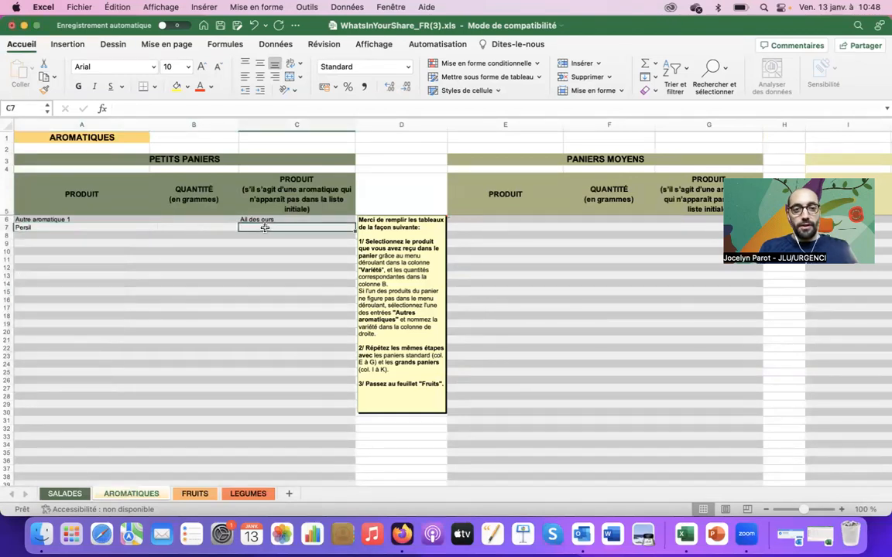
pyautogui.click(199, 226)
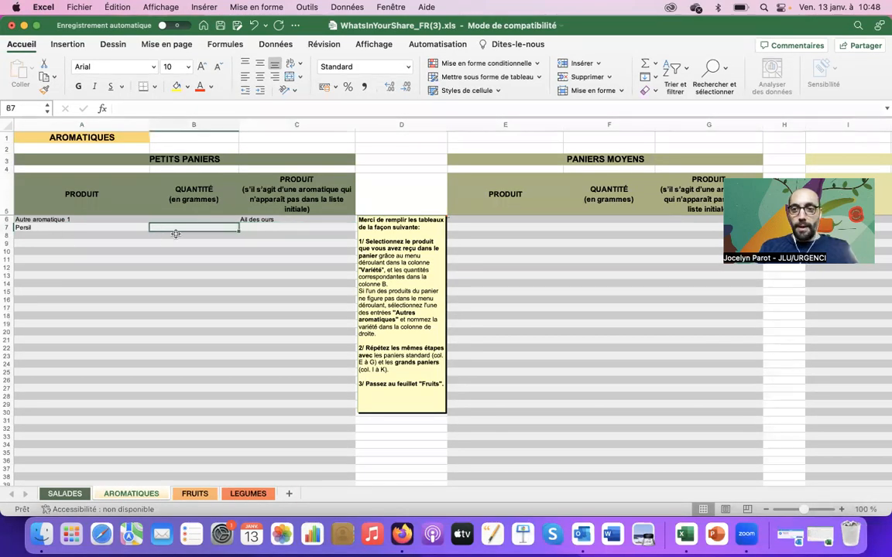
pyautogui.doubleClick(201, 228)
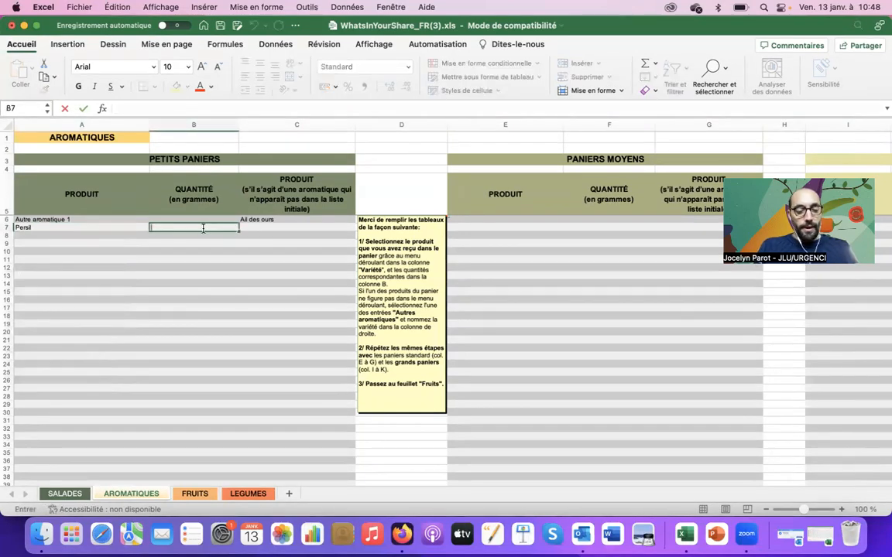
pyautogui.press('Up')
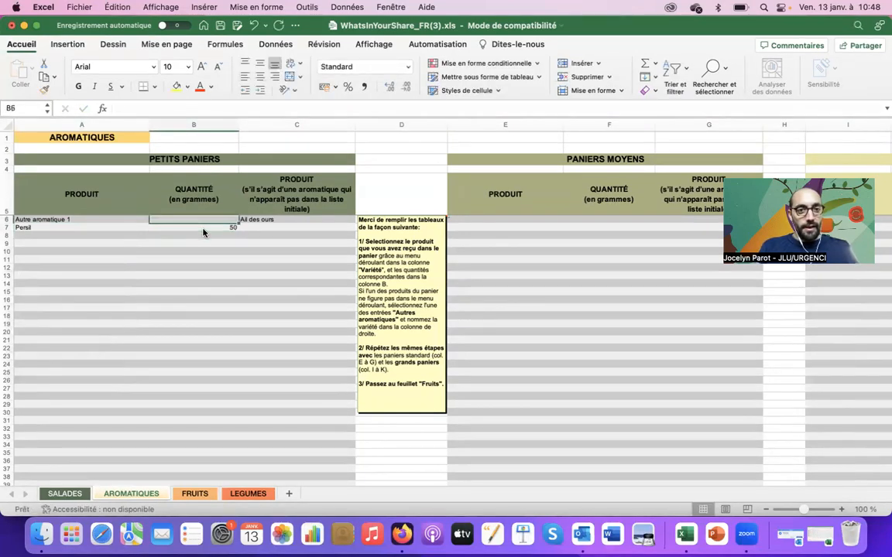
pyautogui.write('100')
pyautogui.click(204, 234)
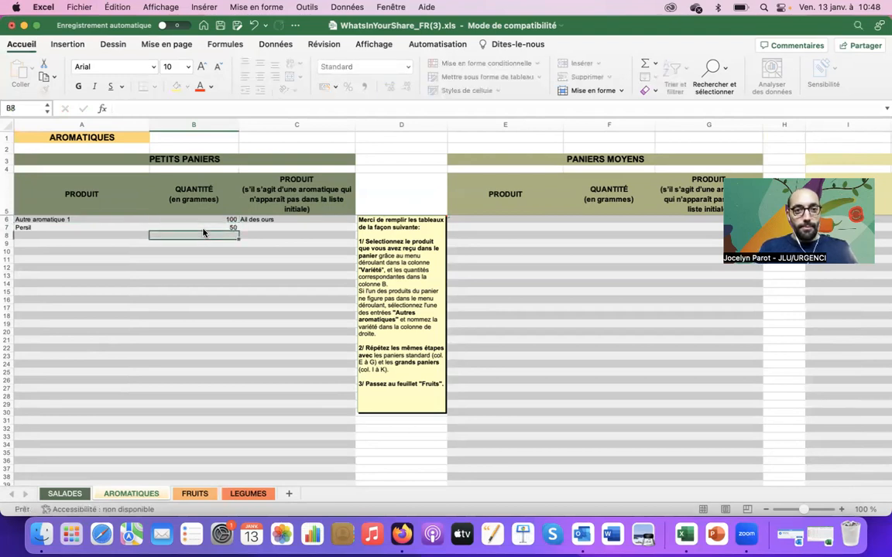
pyautogui.click(194, 493)
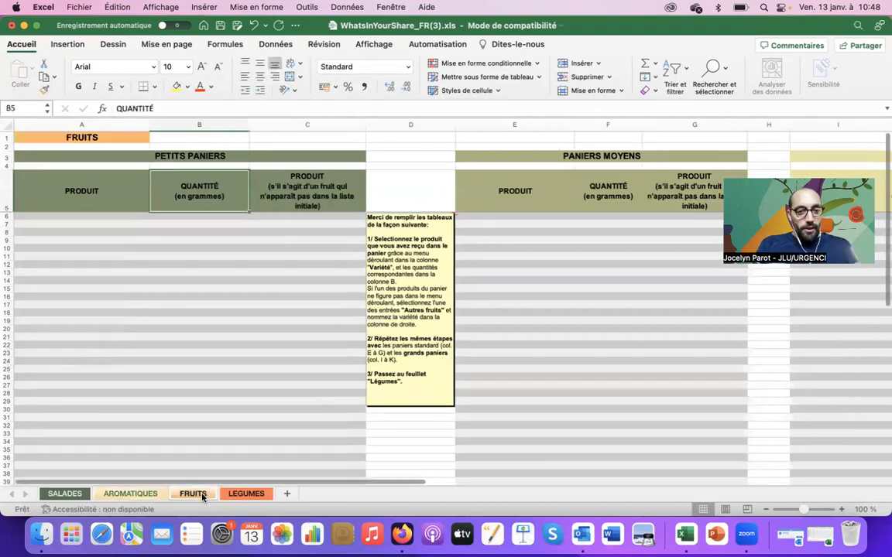
# Switch to the LEGUMES sheet with its PETITS PANIERS and PANIERS MOYENS tables.
pyautogui.click(255, 498)
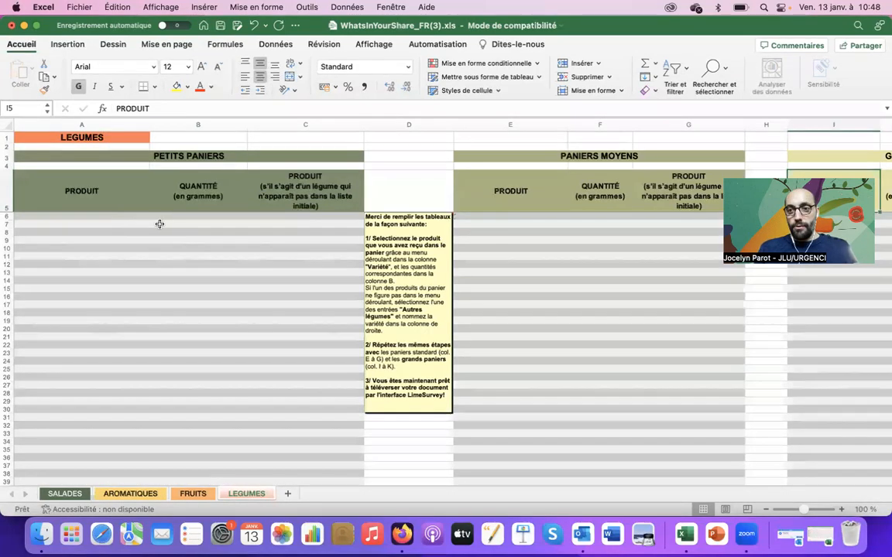
# Enter Pommes de terre at 1500 grams in row 6.
pyautogui.click(116, 219)
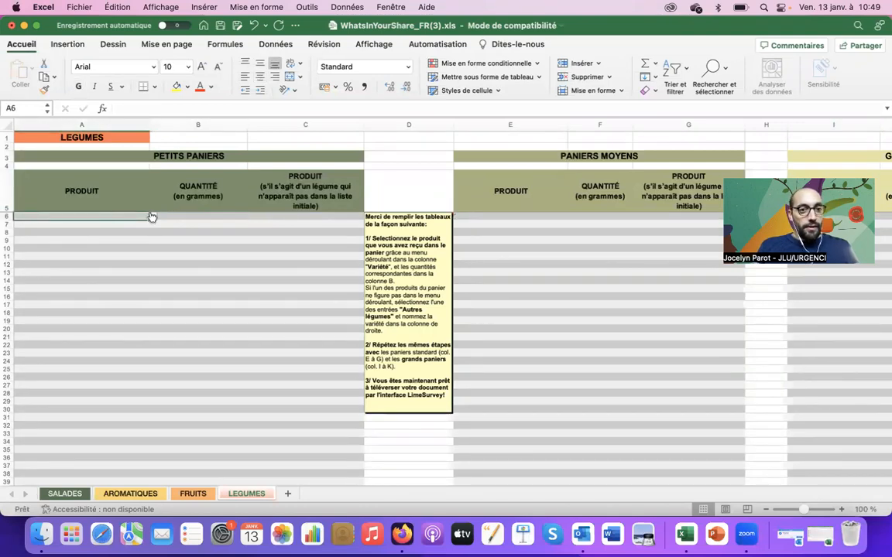
pyautogui.click(152, 217)
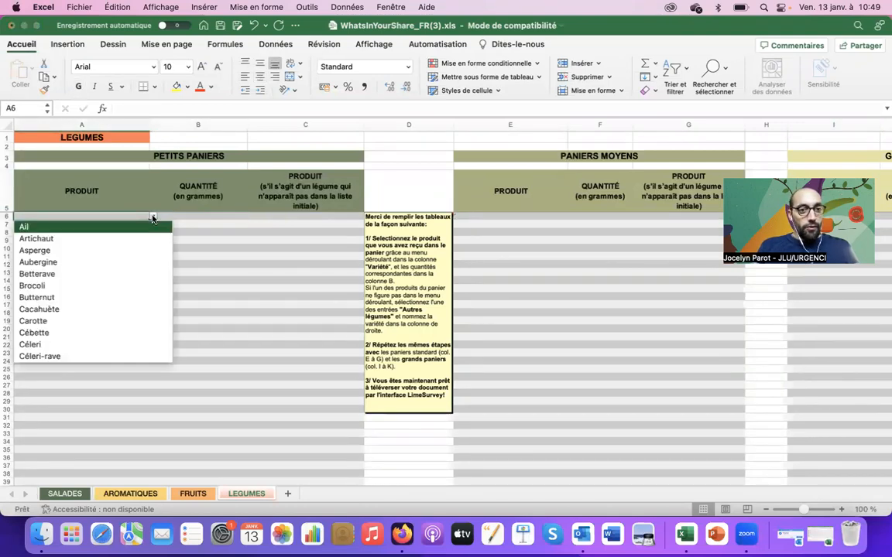
pyautogui.press('Down')
pyautogui.press('Down')
pyautogui.press('Down')
pyautogui.press('Down')
pyautogui.press('Down')
pyautogui.press('Down')
pyautogui.press('Down')
pyautogui.press('Down')
pyautogui.press('Down')
pyautogui.press('Down')
pyautogui.press('Down')
pyautogui.press('Down')
pyautogui.press('Down')
pyautogui.press('Down')
pyautogui.press('Down')
pyautogui.press('Down')
pyautogui.press('Down')
pyautogui.press('Down')
pyautogui.press('Down')
pyautogui.moveTo(167, 266); pyautogui.dragTo(141, 281)
pyautogui.click(119, 309)
pyautogui.click(199, 219)
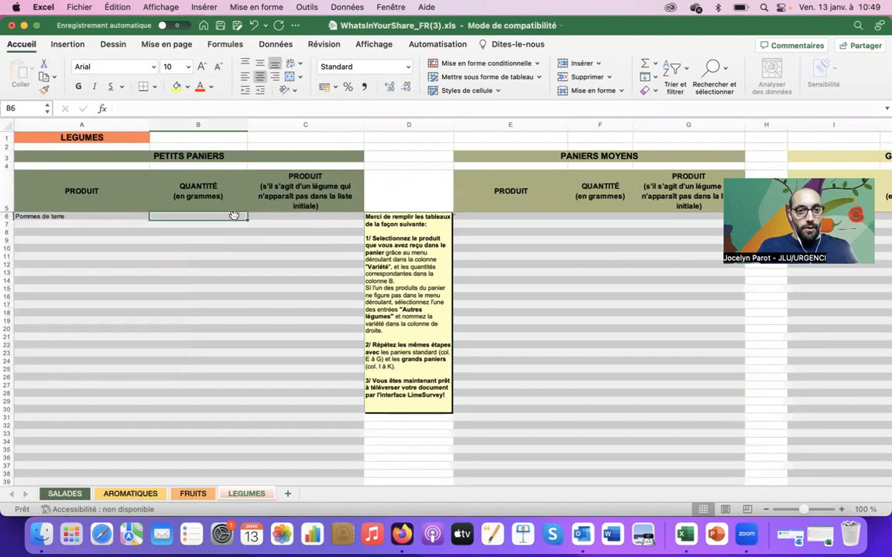
pyautogui.write('1500')
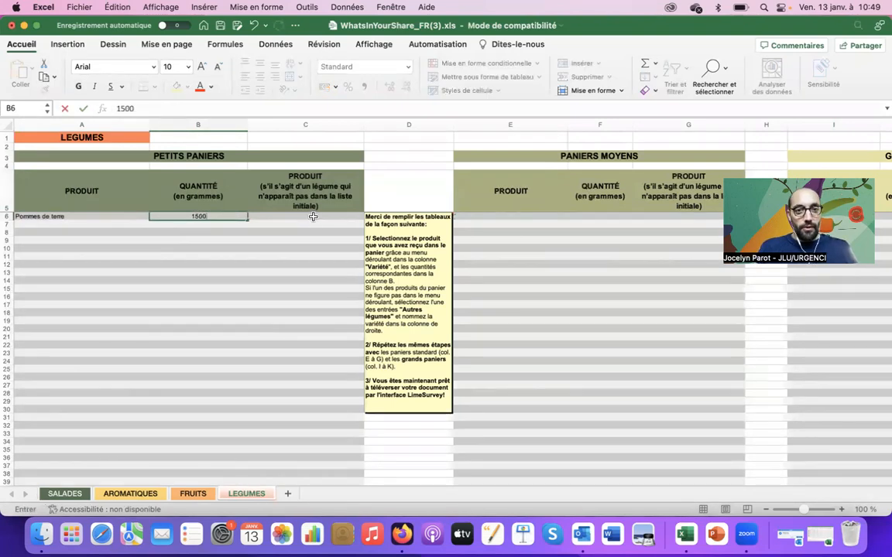
pyautogui.click(310, 218)
pyautogui.press('Down')
pyautogui.press('Left')
pyautogui.press('Left')
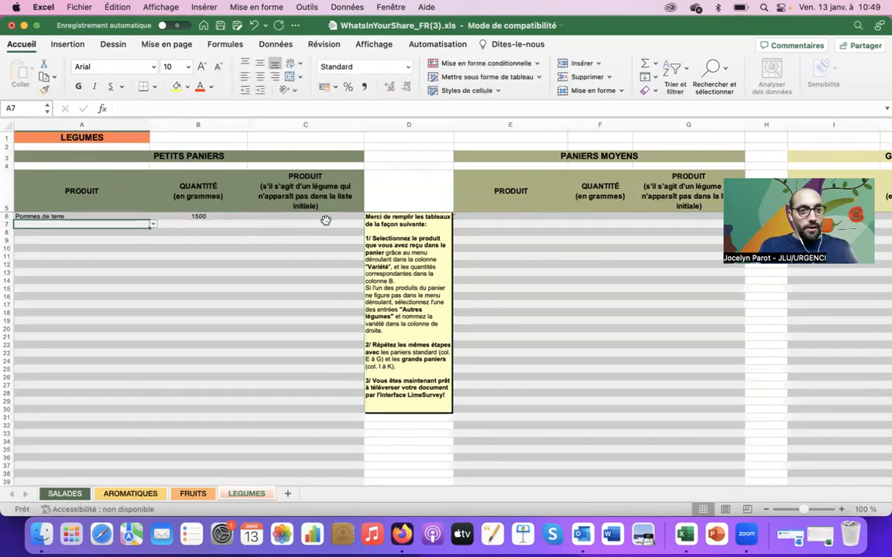
# Enter Chou rouge at 500 grams in row 7.
pyautogui.click(154, 225)
pyautogui.press('Down')
pyautogui.press('Down')
pyautogui.press('Down')
pyautogui.press('Down')
pyautogui.press('Down')
pyautogui.press('Down')
pyautogui.press('Down')
pyautogui.press('Down')
pyautogui.press('Down')
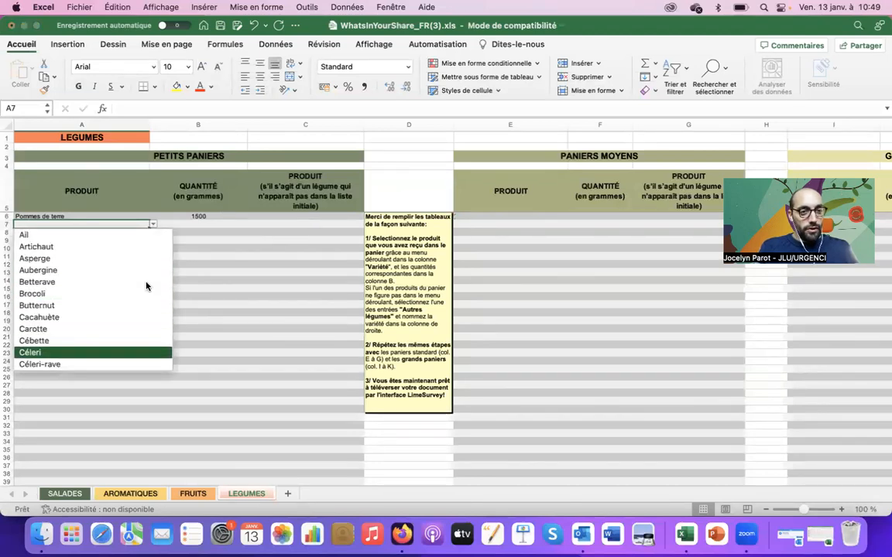
pyautogui.press('Down')
pyautogui.press('Down')
pyautogui.press('Down')
pyautogui.press('Down')
pyautogui.press('Down')
pyautogui.click(94, 314)
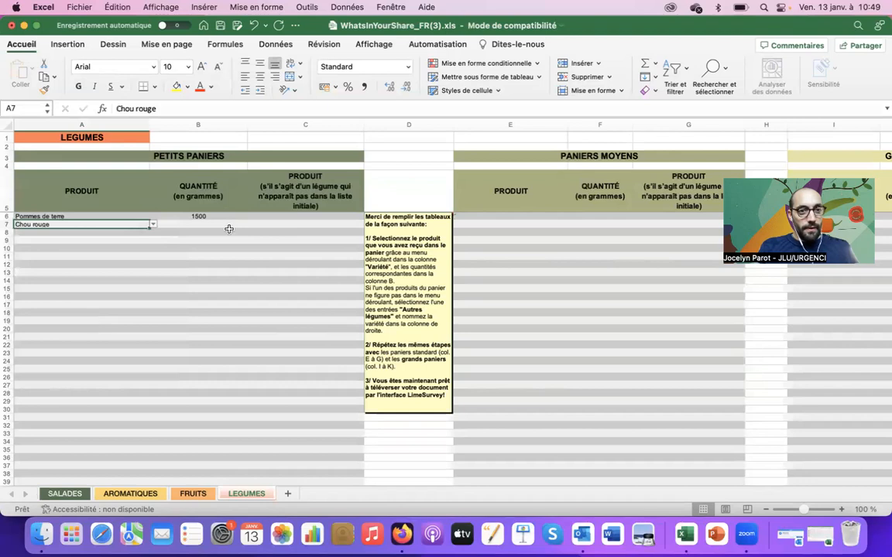
pyautogui.click(210, 223)
pyautogui.write('500')
pyautogui.press('Tab')
pyautogui.press('Down')
pyautogui.press('Left')
pyautogui.press('Left')
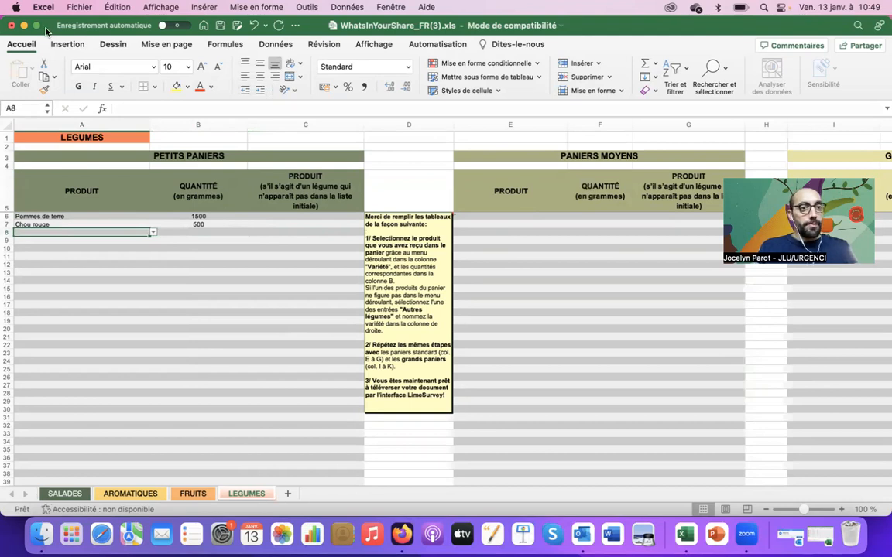
pyautogui.moveTo(46, 31); pyautogui.dragTo(46, 58)
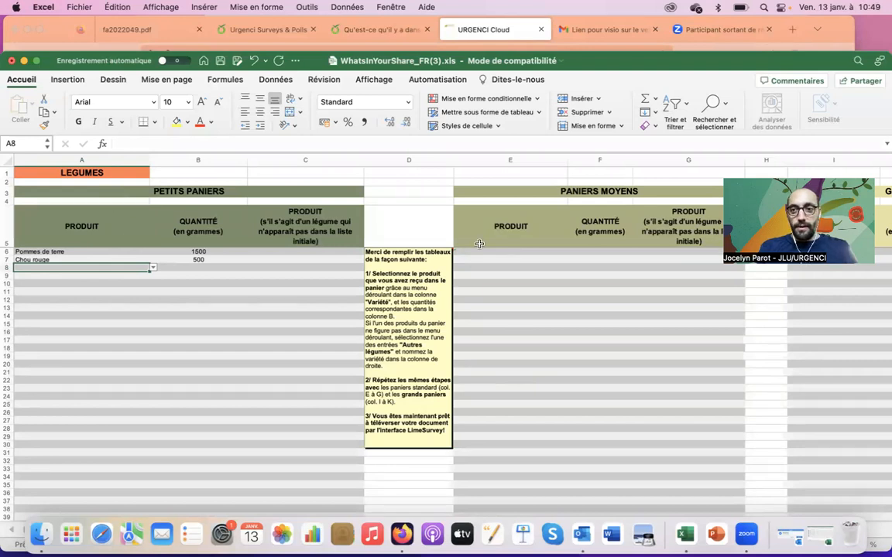
# Look over the small-basket table and the instructions note on the form.
pyautogui.click(116, 191)
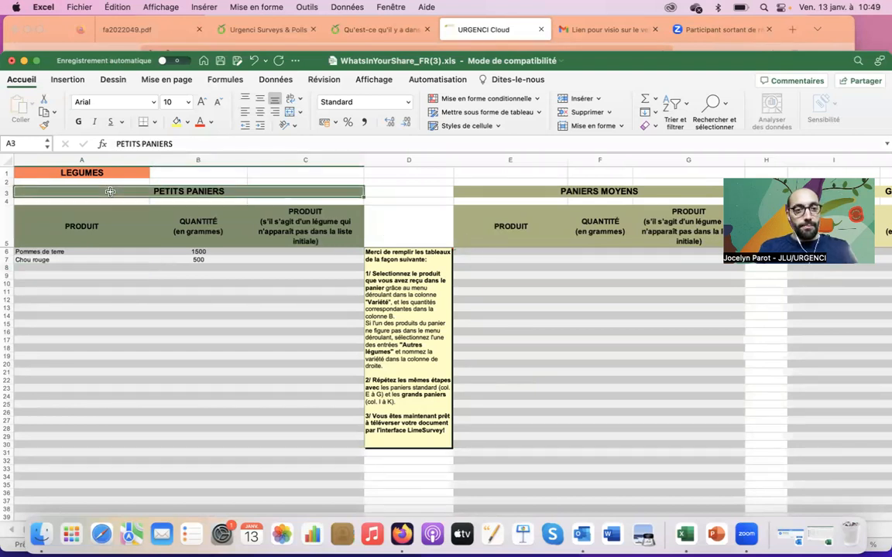
pyautogui.press('Down')
pyautogui.press('Down')
pyautogui.press('Down')
pyautogui.press('Down')
pyautogui.press('Down')
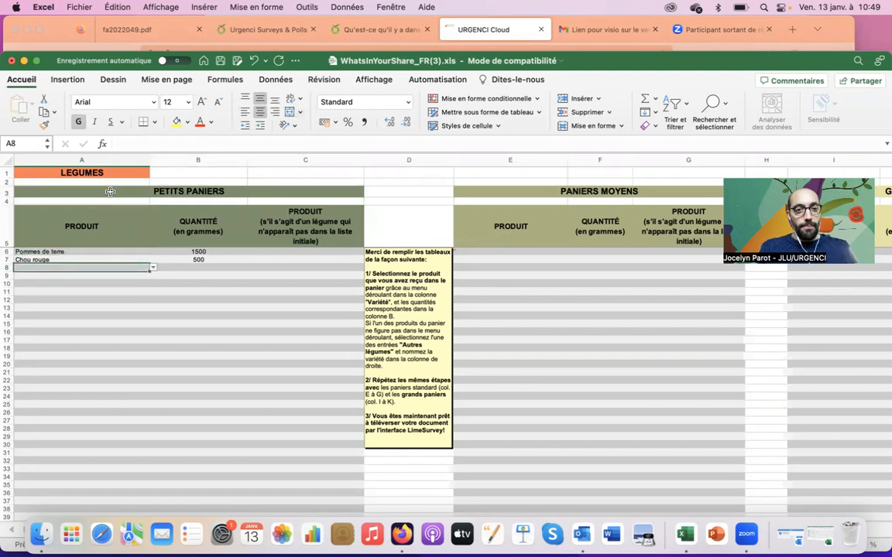
pyautogui.press('Up')
pyautogui.press('Right')
pyautogui.press('Left')
pyautogui.press('Down')
pyautogui.press('Up')
pyautogui.press('Up')
pyautogui.press('Up')
pyautogui.press('Up')
pyautogui.press('Down')
pyautogui.press('Down')
pyautogui.press('Down')
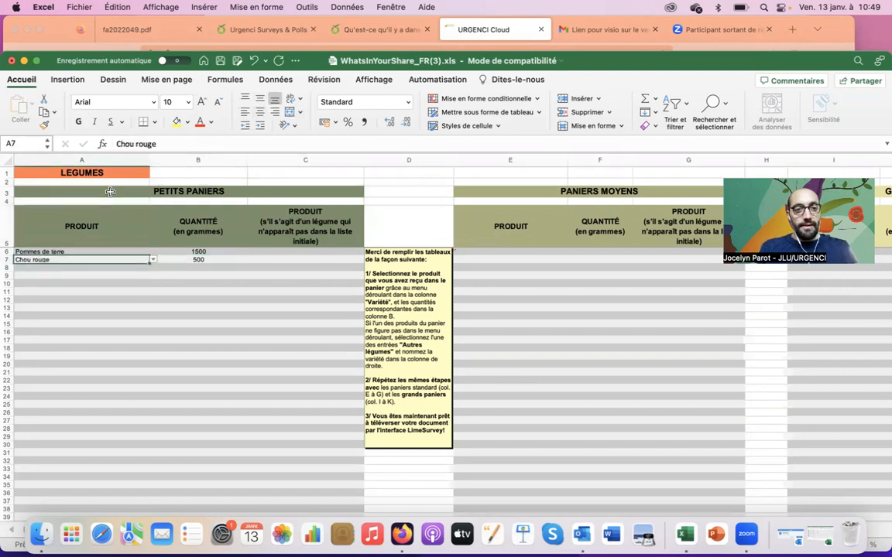
pyautogui.press('Right')
pyautogui.press('Left')
pyautogui.press('Up')
pyautogui.press('Right')
pyautogui.press('Right')
pyautogui.press('Right')
pyautogui.press('Right')
pyautogui.press('Right')
pyautogui.press('Right')
pyautogui.press('Right')
pyautogui.press('Right')
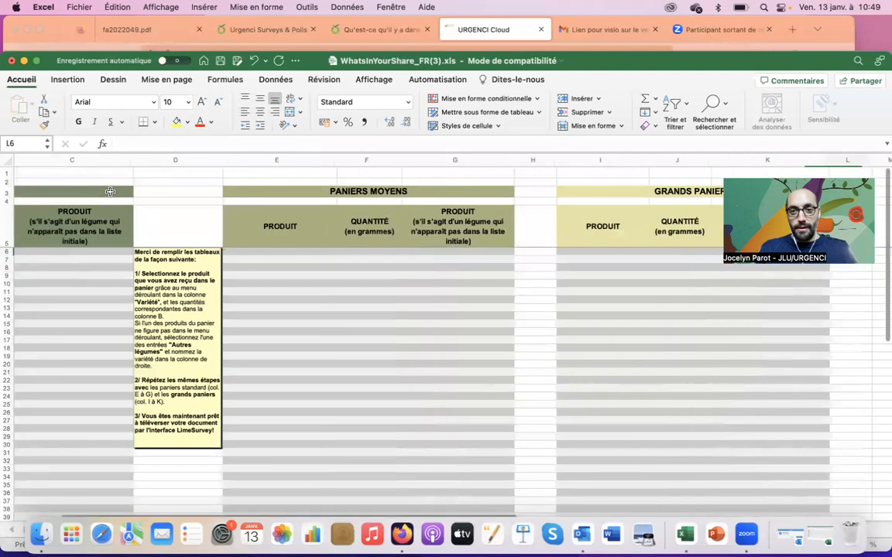
# Try typing a product name into I6, erase it, and browse the vegetable dropdown.
pyautogui.write('po')
pyautogui.press('BackSpace')
pyautogui.press('BackSpace')
pyautogui.write('Pto')
pyautogui.press('BackSpace')
pyautogui.write('om')
pyautogui.press('BackSpace')
pyautogui.press('BackSpace')
pyautogui.press('BackSpace')
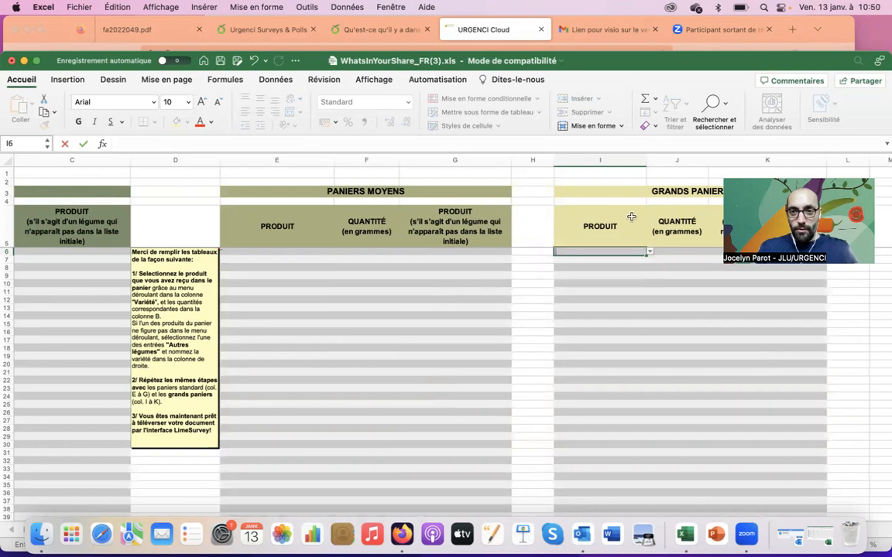
pyautogui.click(649, 253)
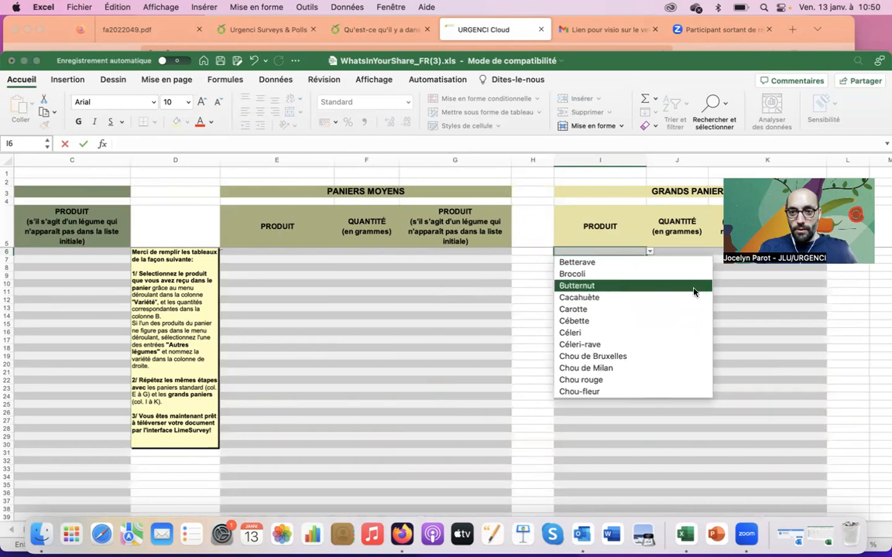
pyautogui.scroll(-3, 673, 333)
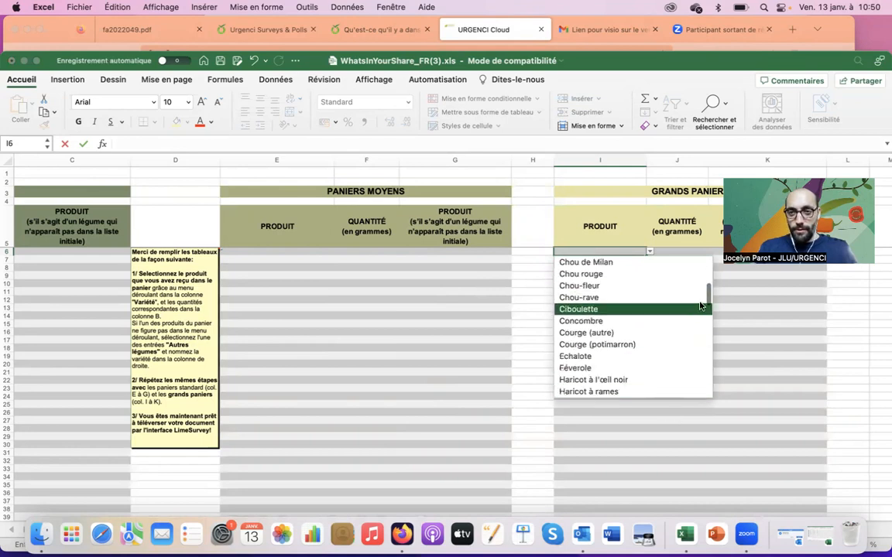
pyautogui.moveTo(706, 295); pyautogui.dragTo(708, 351)
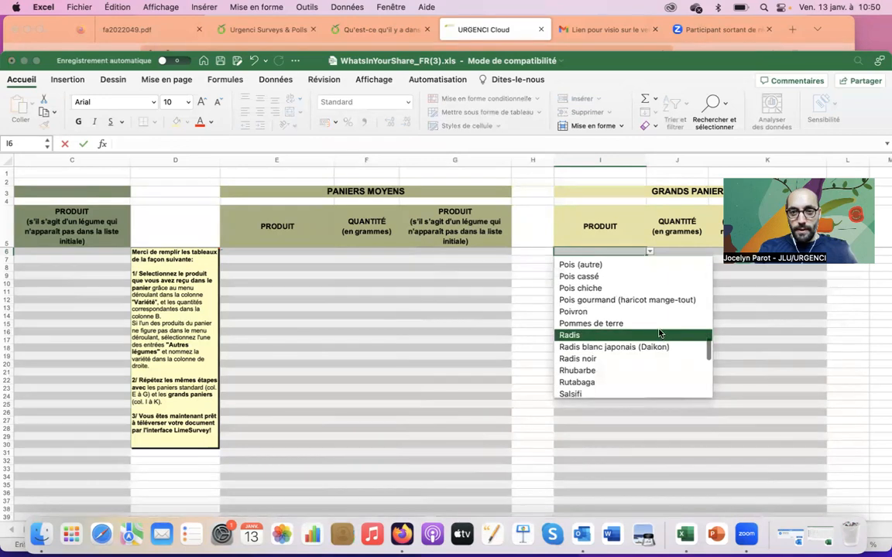
pyautogui.press('Escape')
# Choose Pommes de terre in I6 with a quantity of 2000 grams in J6.
pyautogui.click(680, 250)
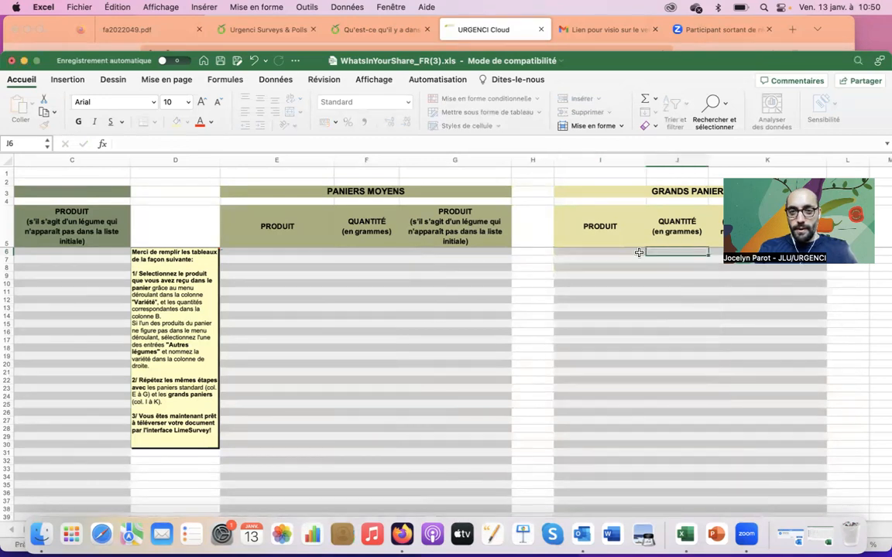
pyautogui.click(637, 251)
pyautogui.click(650, 252)
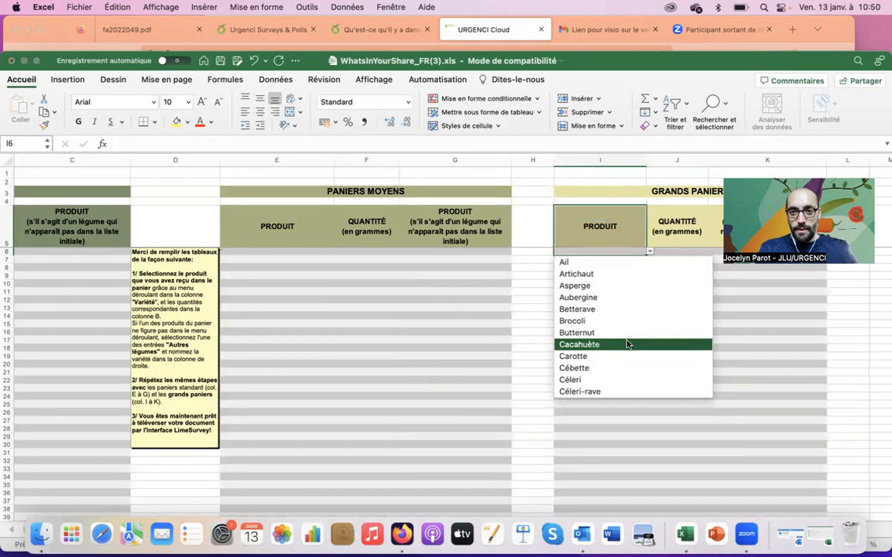
pyautogui.click(624, 233)
pyautogui.click(621, 252)
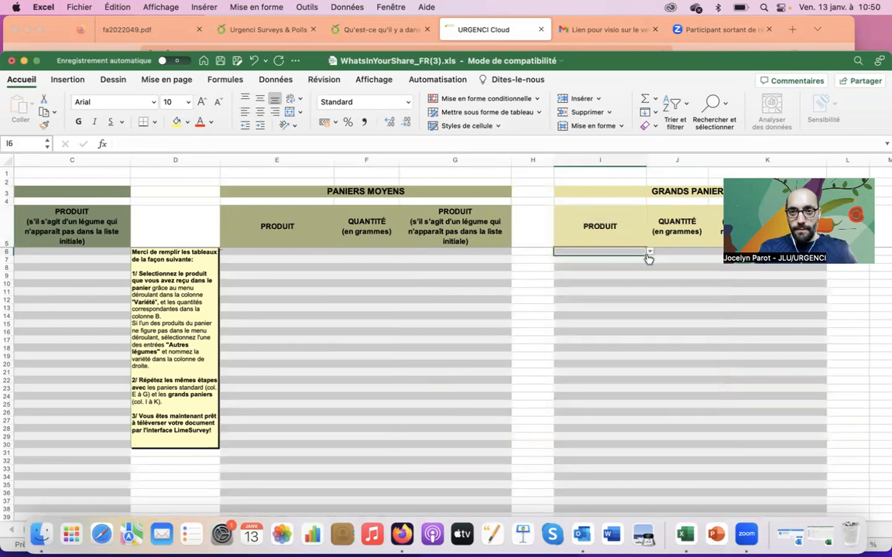
pyautogui.click(649, 252)
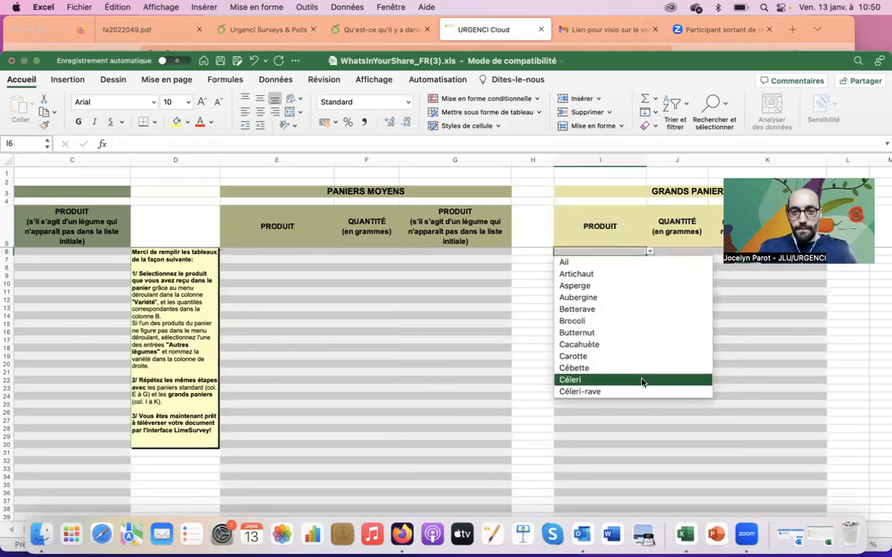
pyautogui.scroll(-2, 631, 387)
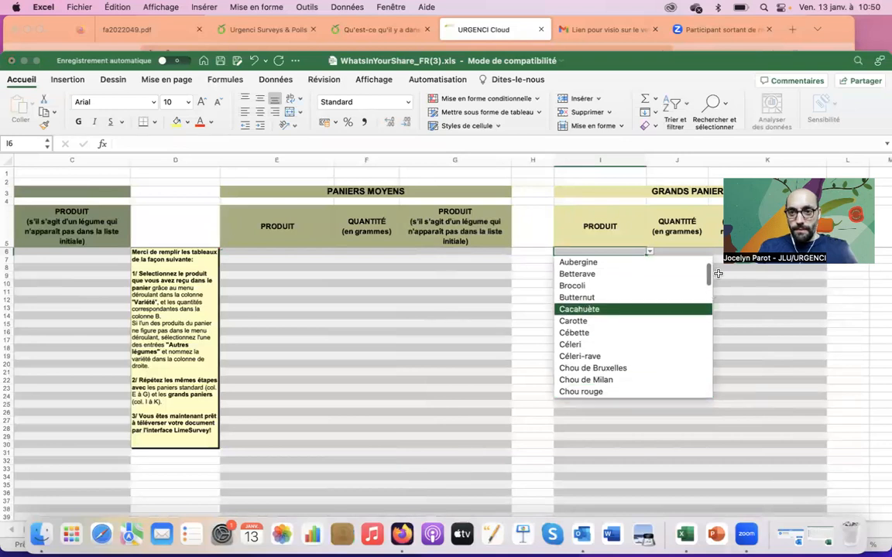
pyautogui.moveTo(711, 272); pyautogui.dragTo(716, 347)
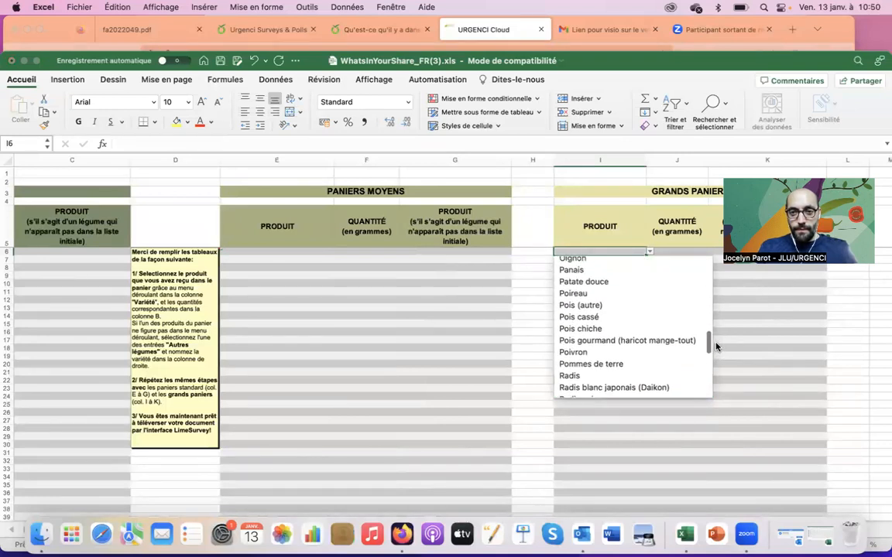
pyautogui.click(677, 364)
pyautogui.click(694, 253)
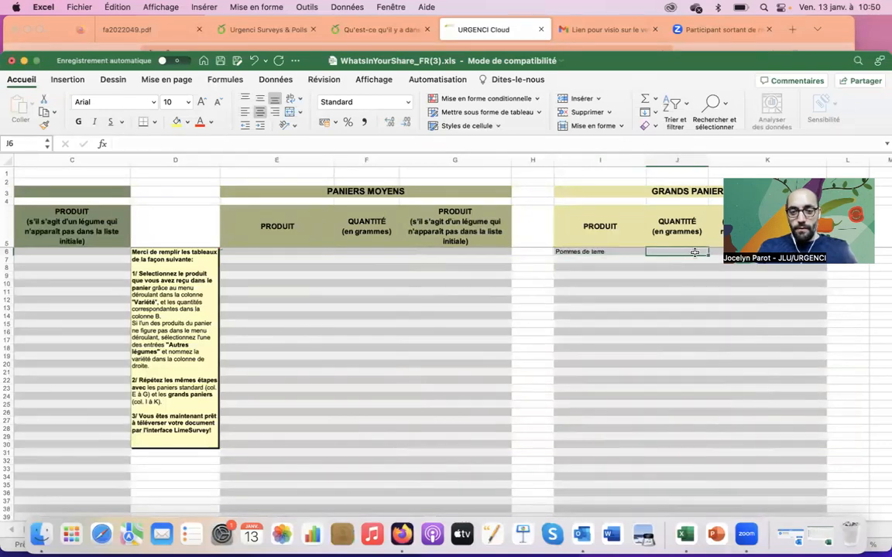
pyautogui.write('2000')
pyautogui.press('Tab')
pyautogui.press('Return')
# Choose Chou rouge in I7 with a quantity of 500 grams.
pyautogui.press('Left')
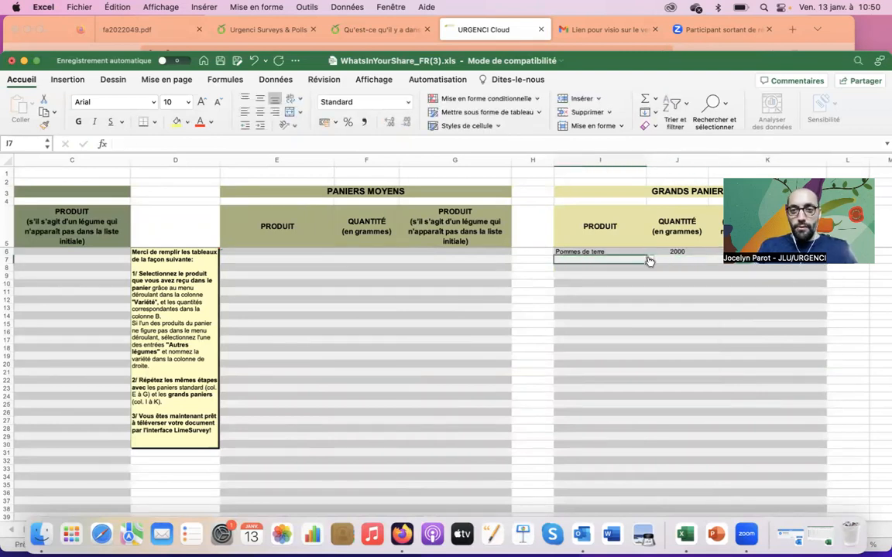
pyautogui.click(649, 260)
pyautogui.press('Down')
pyautogui.press('Down')
pyautogui.press('Down')
pyautogui.press('Down')
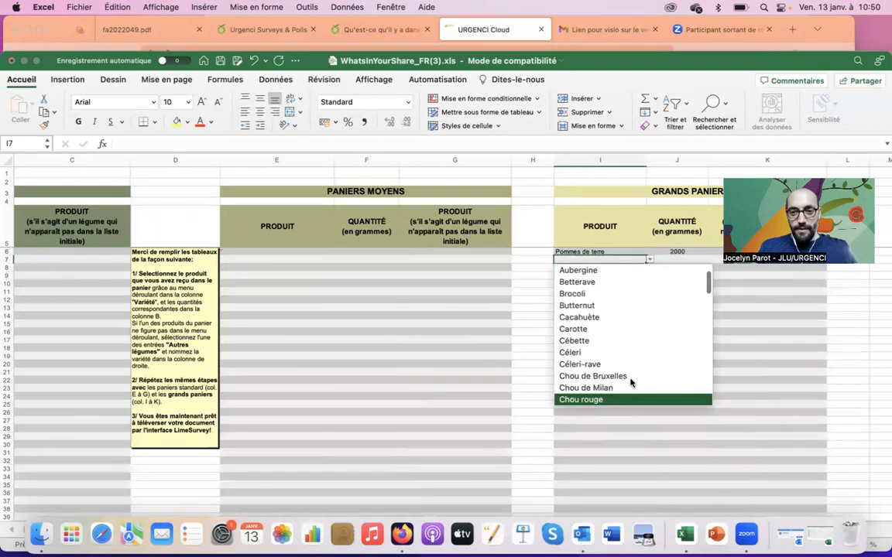
pyautogui.click(623, 398)
pyautogui.click(689, 266)
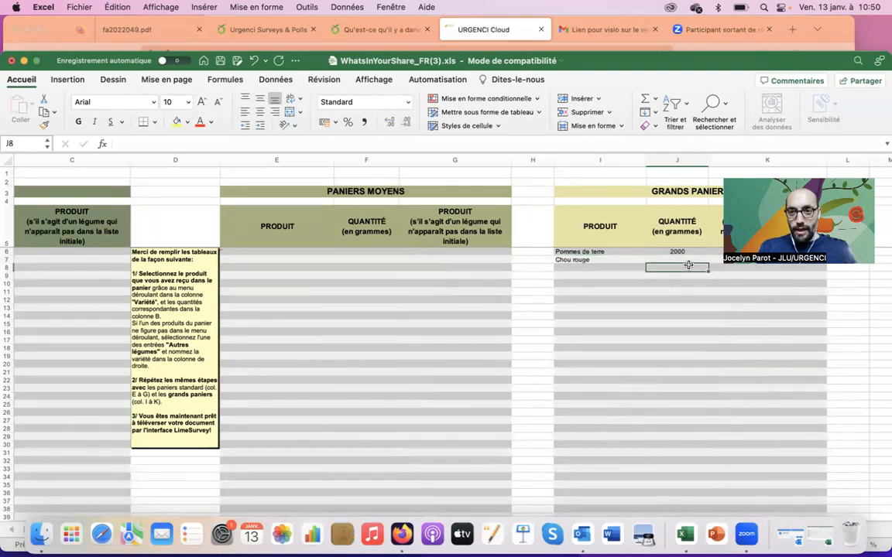
pyautogui.click(697, 260)
pyautogui.write('500')
# Choose Betterave in I8 with a quantity of 350 grams.
pyautogui.click(587, 268)
pyautogui.click(650, 268)
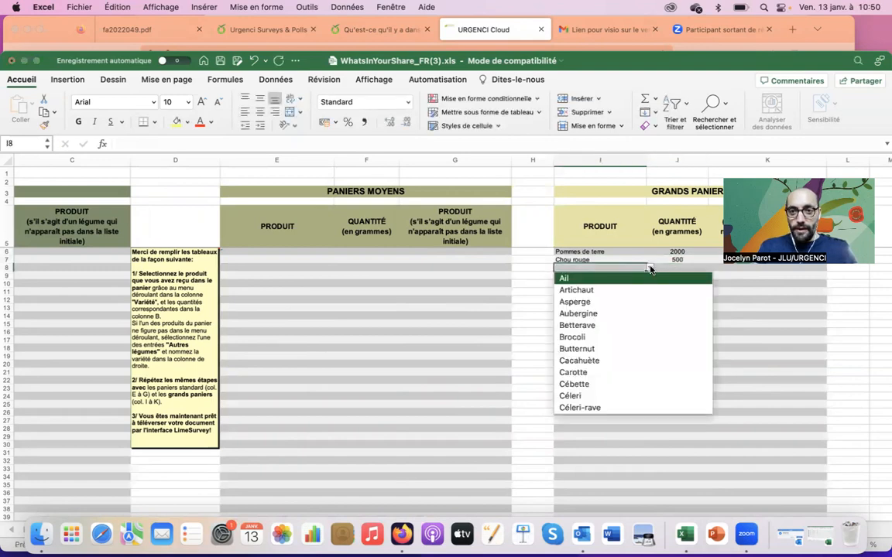
pyautogui.click(623, 325)
pyautogui.click(684, 271)
pyautogui.write('350')
pyautogui.press('Left')
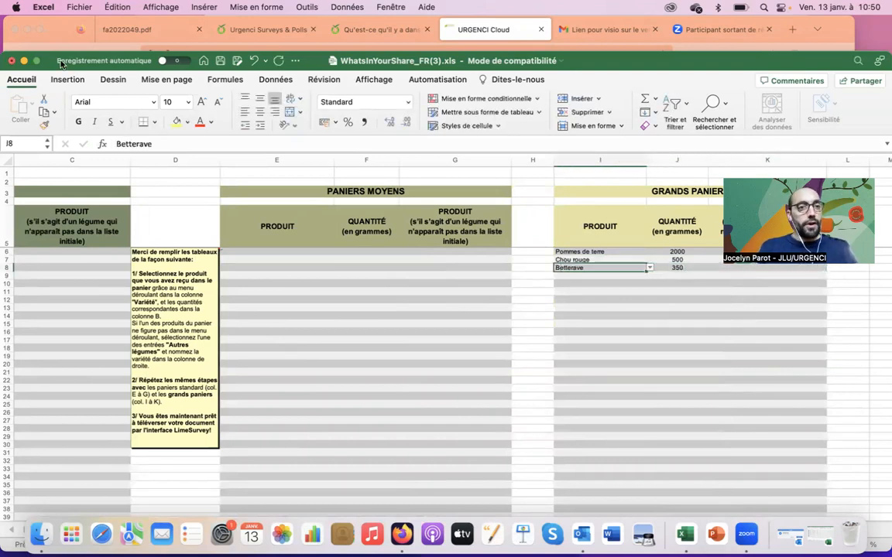
pyautogui.click(78, 7)
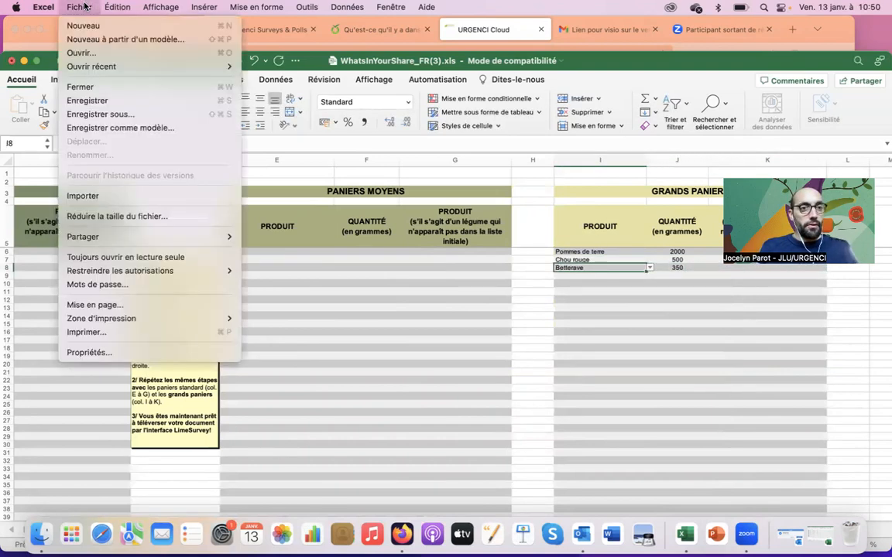
# Save the workbook as WhatsInYourShare_FR_Test.xls in the 408. YIELDS folder, replacing the (3) suffix.
pyautogui.click(106, 117)
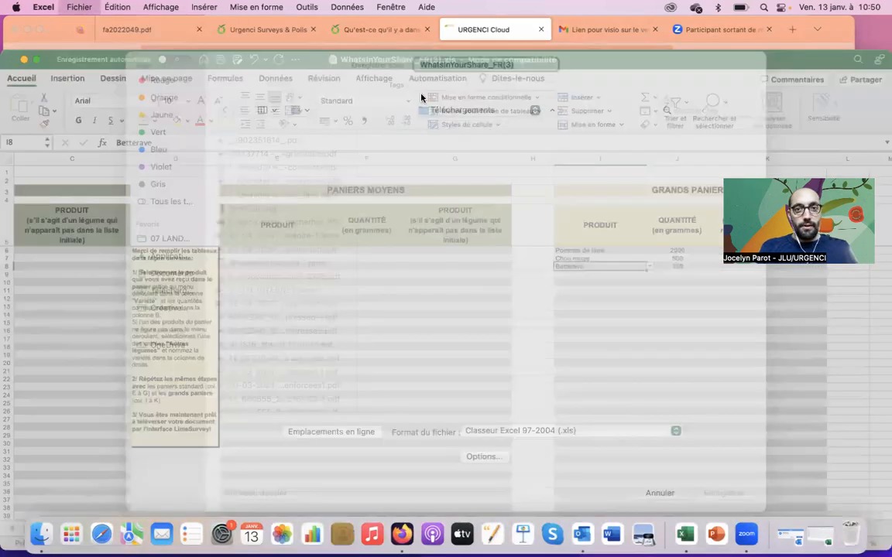
pyautogui.press('Right')
pyautogui.press('BackSpace')
pyautogui.press('BackSpace')
pyautogui.press('BackSpace')
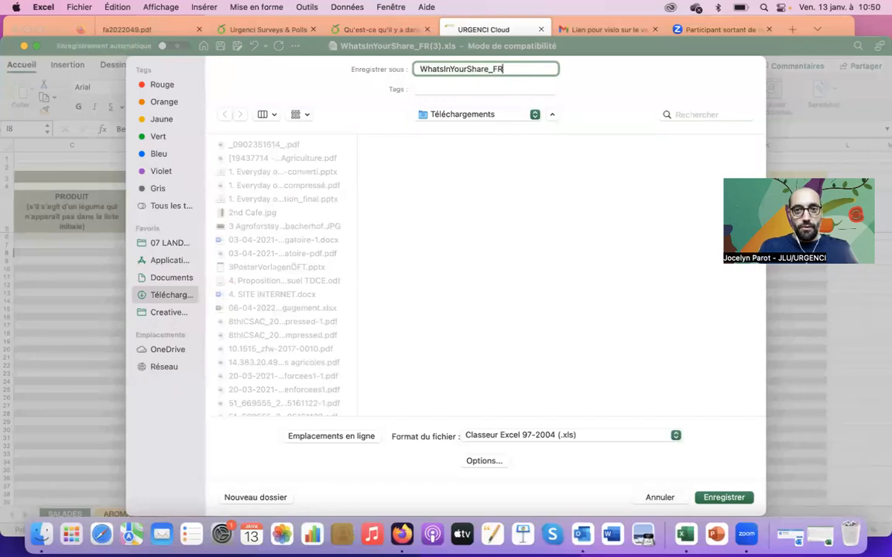
pyautogui.click(480, 117)
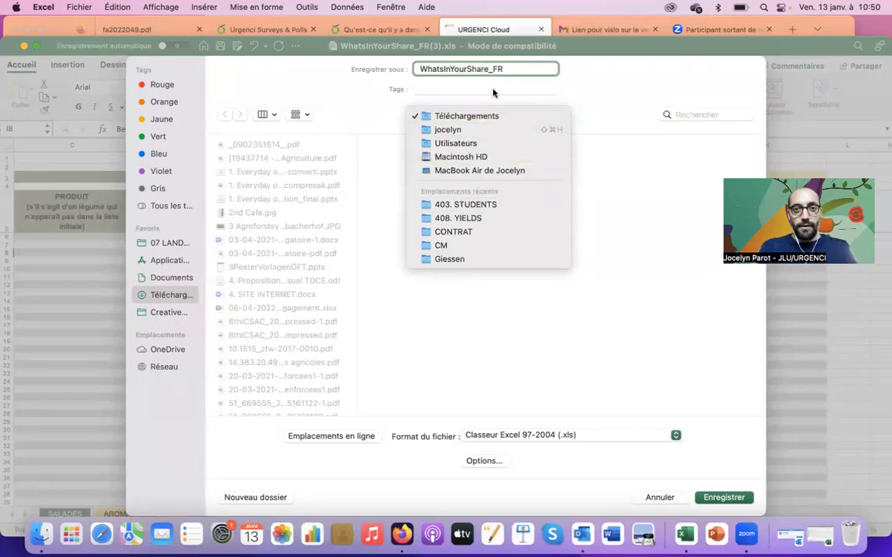
pyautogui.click(511, 78)
pyautogui.click(519, 71)
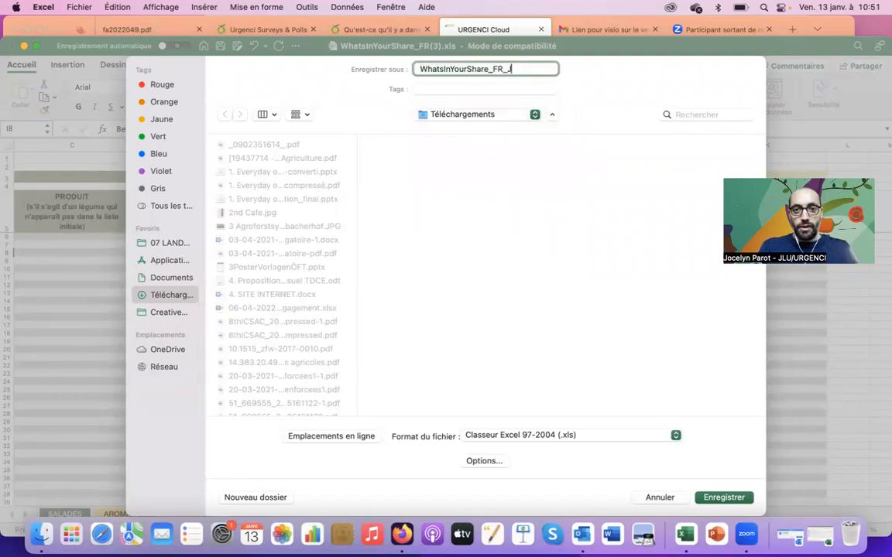
pyautogui.write('_Test')
pyautogui.click(482, 114)
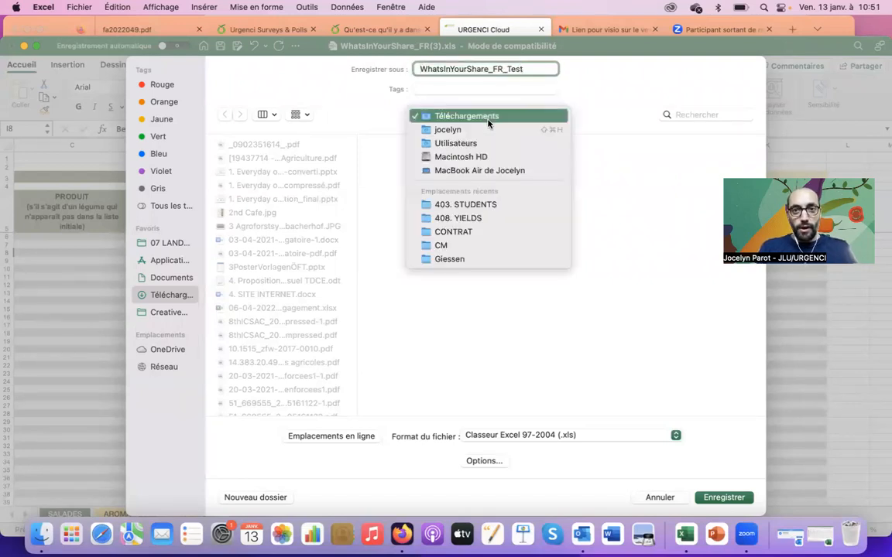
pyautogui.click(499, 224)
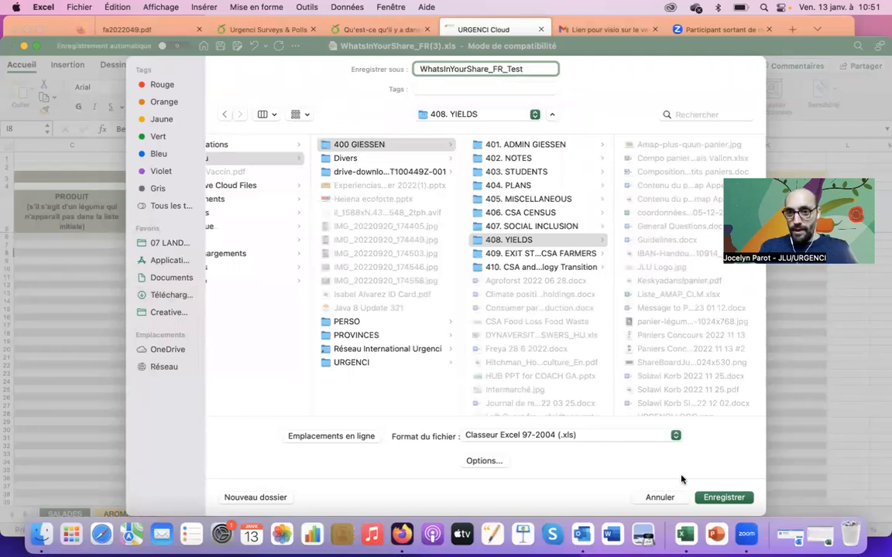
pyautogui.click(728, 498)
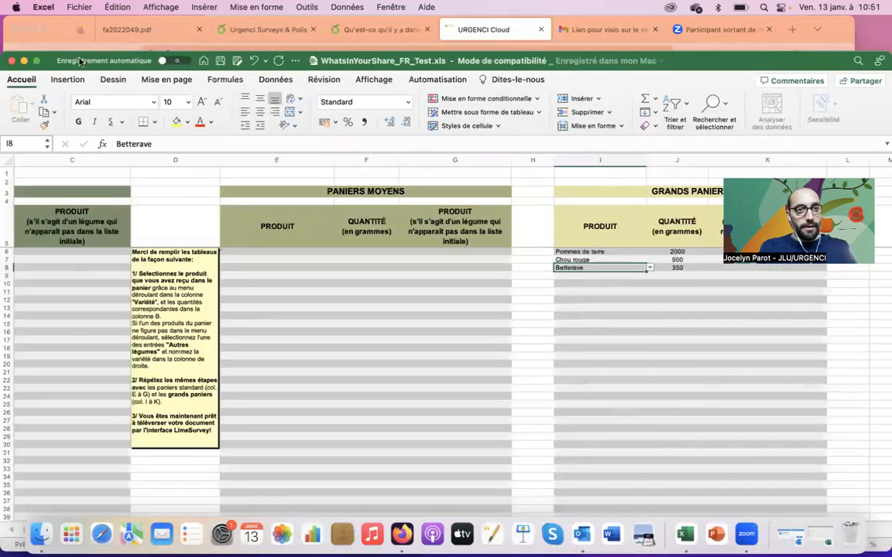
pyautogui.click(24, 61)
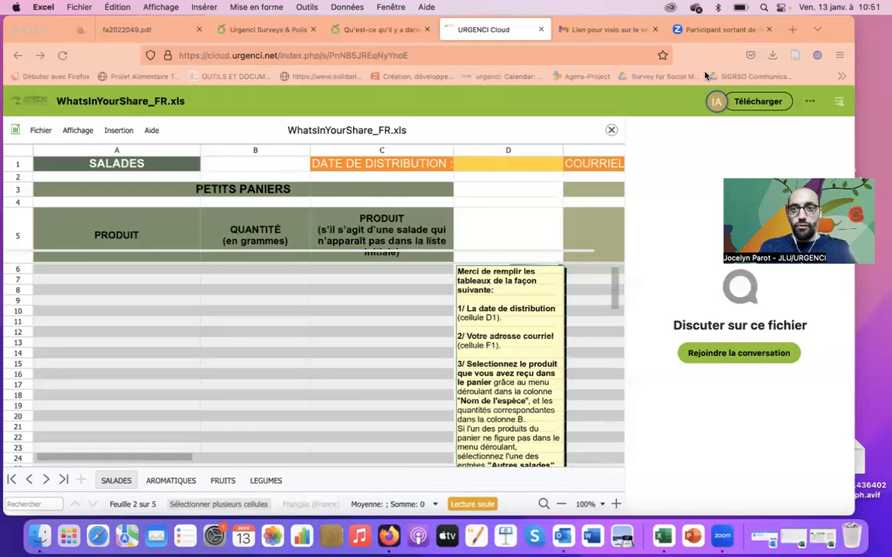
# Switch to the LimeSurvey page and open the file upload chooser for question 7.
pyautogui.moveTo(842, 28); pyautogui.dragTo(847, 68)
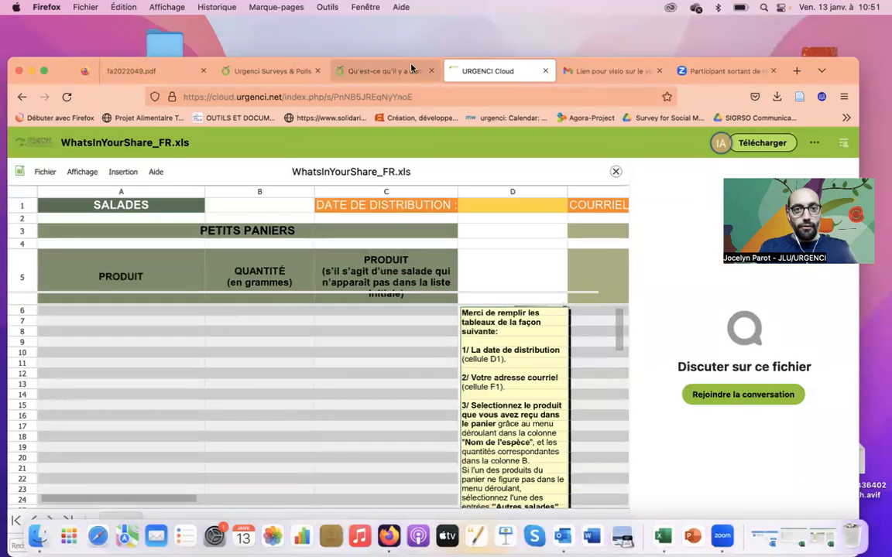
pyautogui.click(364, 70)
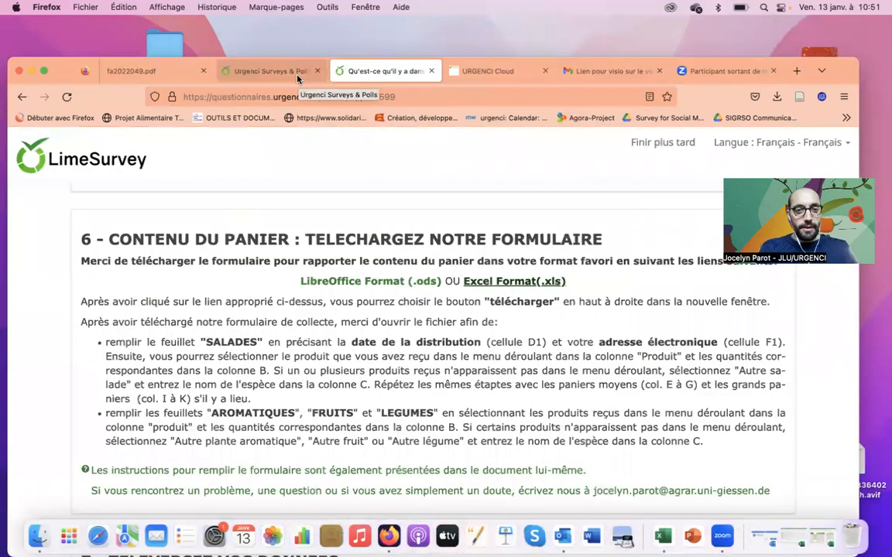
pyautogui.scroll(-5, 248, 390)
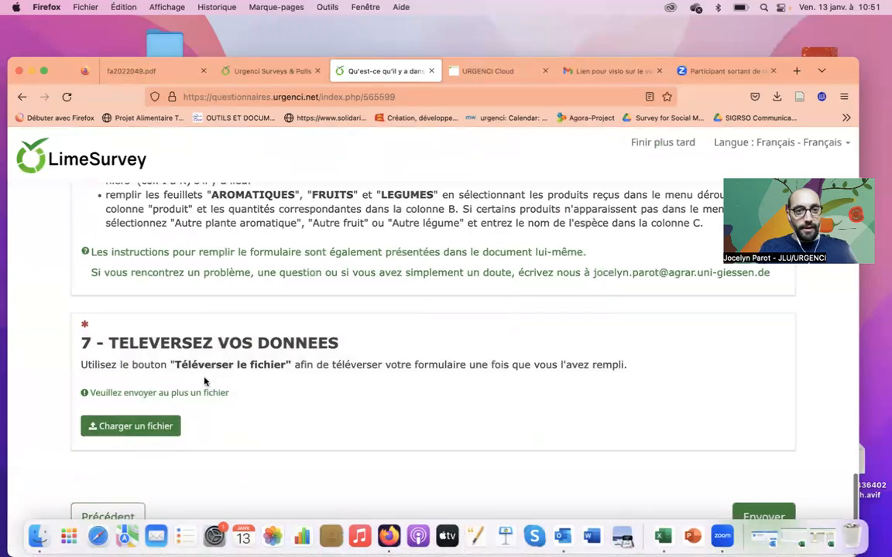
pyautogui.click(149, 425)
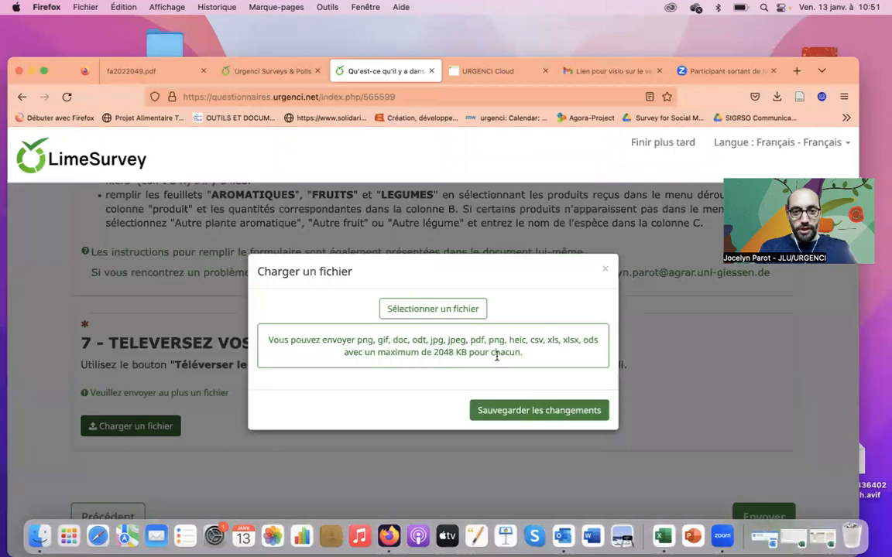
pyautogui.click(454, 313)
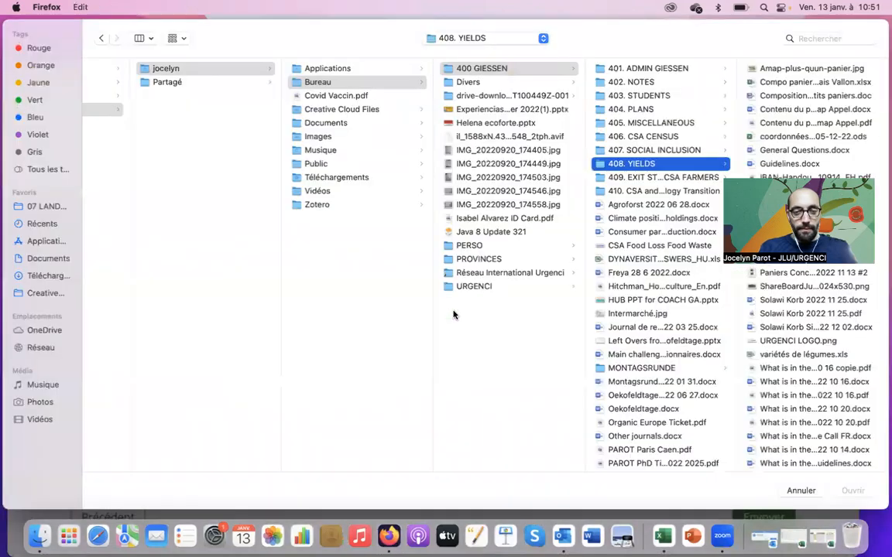
# Upload WhatsInYourShare-EN-Test.xls from 400 GIESSEN > 408. YIELDS.
pyautogui.click(491, 70)
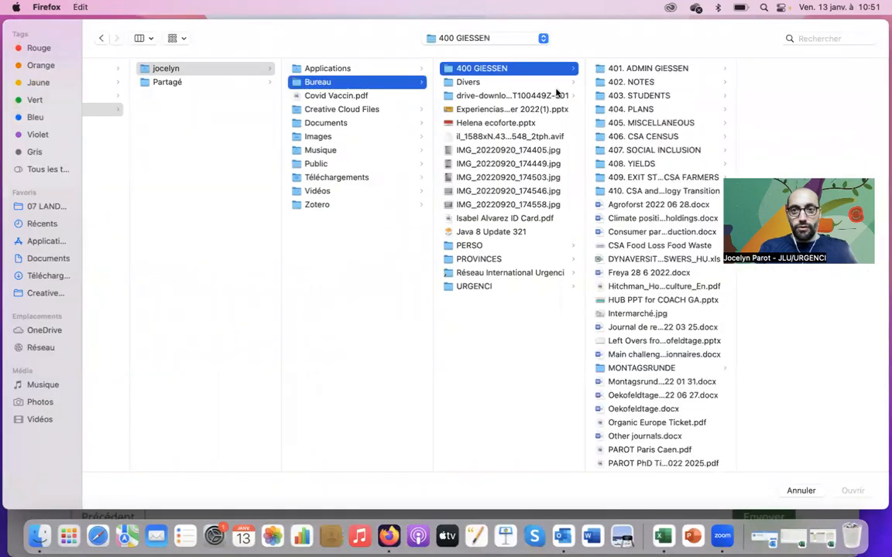
pyautogui.click(658, 164)
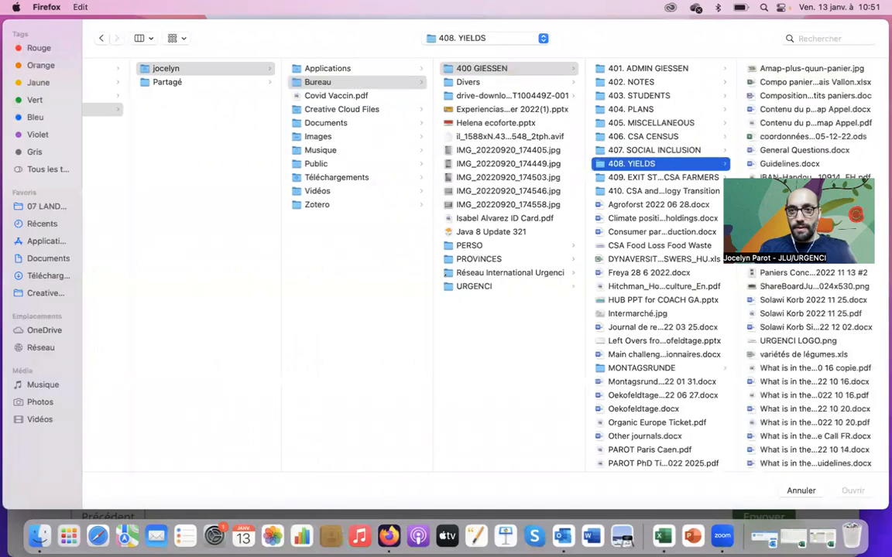
pyautogui.click(822, 438)
pyautogui.press('Down')
pyautogui.press('Down')
pyautogui.press('Down')
pyautogui.press('Down')
pyautogui.press('Down')
pyautogui.press('Down')
pyautogui.press('Down')
pyautogui.press('Down')
pyautogui.press('Down')
pyautogui.press('Down')
pyautogui.press('Down')
pyautogui.press('Down')
pyautogui.press('Down')
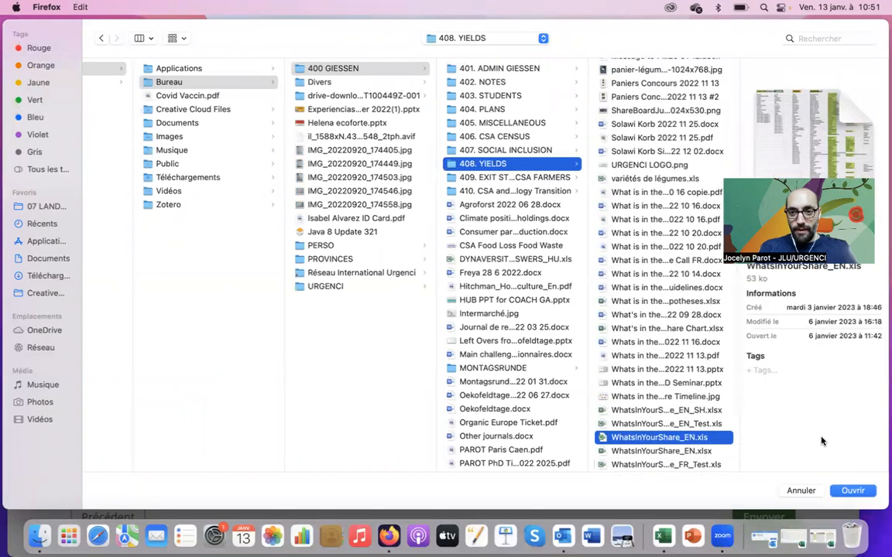
pyautogui.press('Up')
pyautogui.click(853, 491)
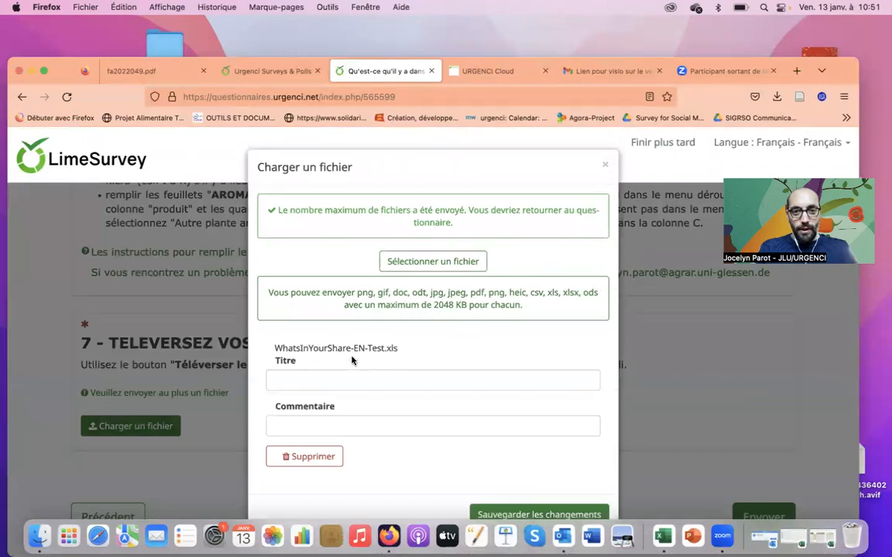
# Delete the English test file and upload WhatsInYourShare_FR_Test.xls instead.
pyautogui.click(331, 457)
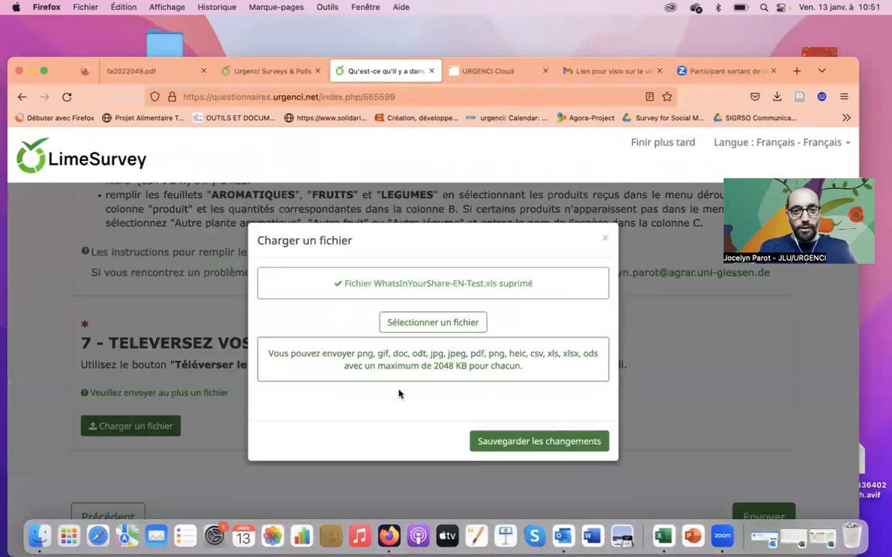
pyautogui.click(457, 324)
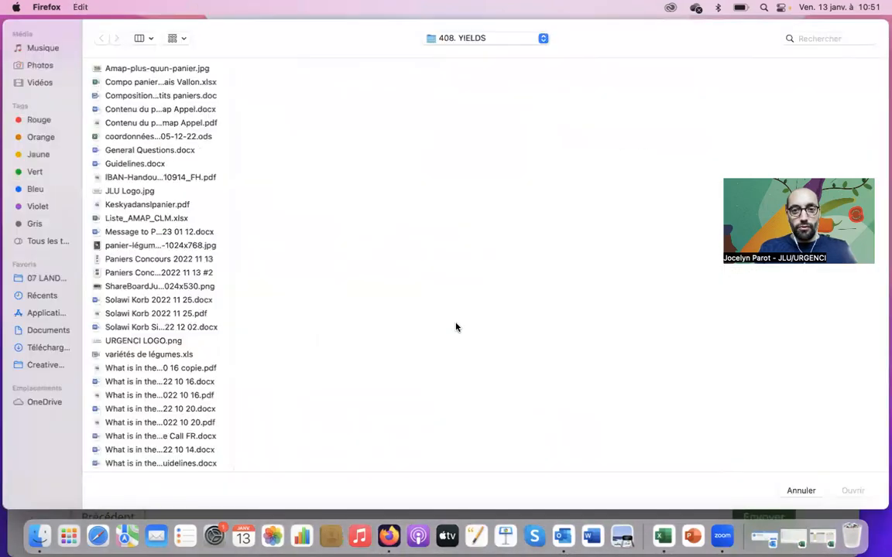
pyautogui.click(171, 456)
pyautogui.press('Down')
pyautogui.press('Down')
pyautogui.press('Down')
pyautogui.press('Down')
pyautogui.press('Down')
pyautogui.press('Down')
pyautogui.press('Down')
pyautogui.press('Down')
pyautogui.press('Down')
pyautogui.press('Down')
pyautogui.press('Down')
pyautogui.press('Down')
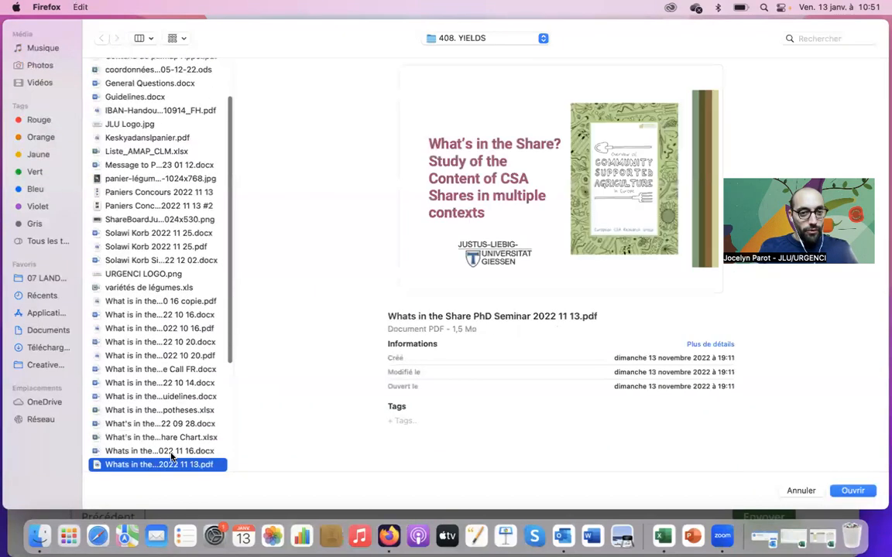
pyautogui.press('Down')
pyautogui.press('Down')
pyautogui.press('Down')
pyautogui.press('Down')
pyautogui.press('Up')
pyautogui.press('Up')
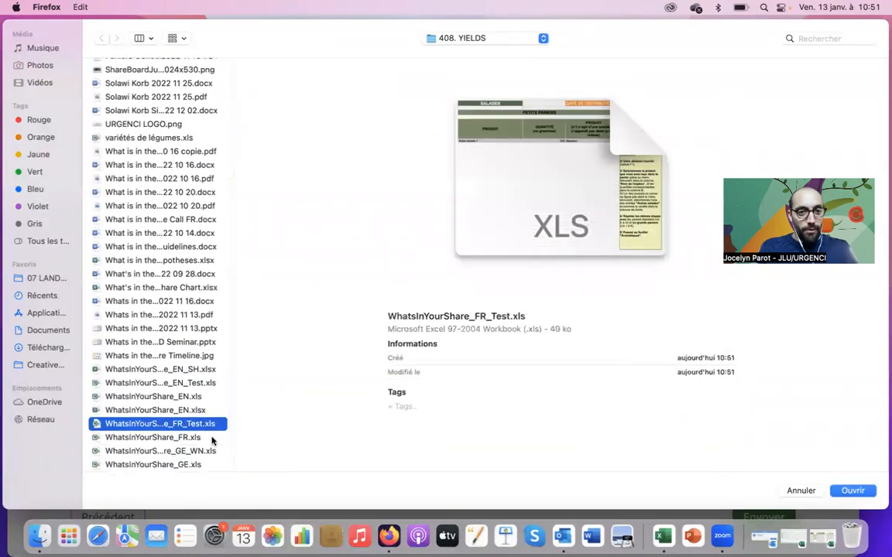
pyautogui.click(865, 492)
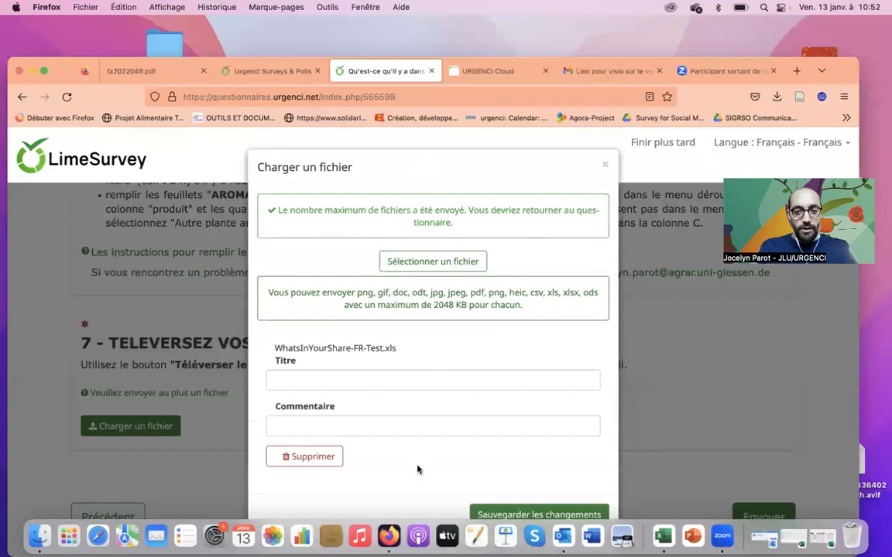
# Title the file with the farm's name and 9 janvier 2023, then save the changes.
pyautogui.click(387, 381)
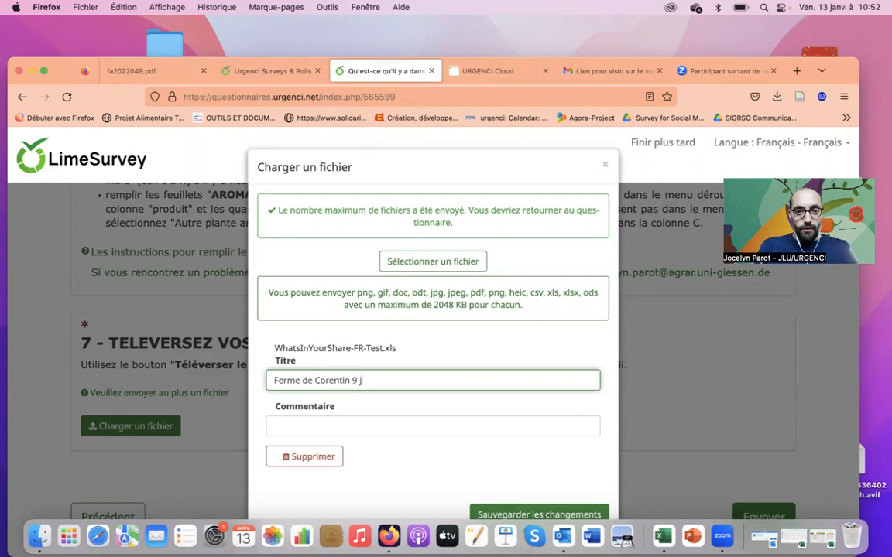
pyautogui.click(554, 405)
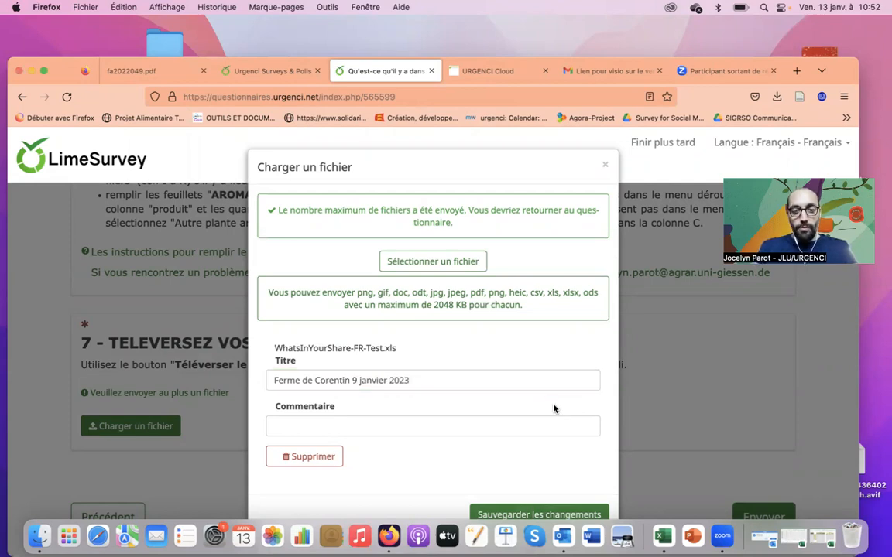
pyautogui.click(540, 515)
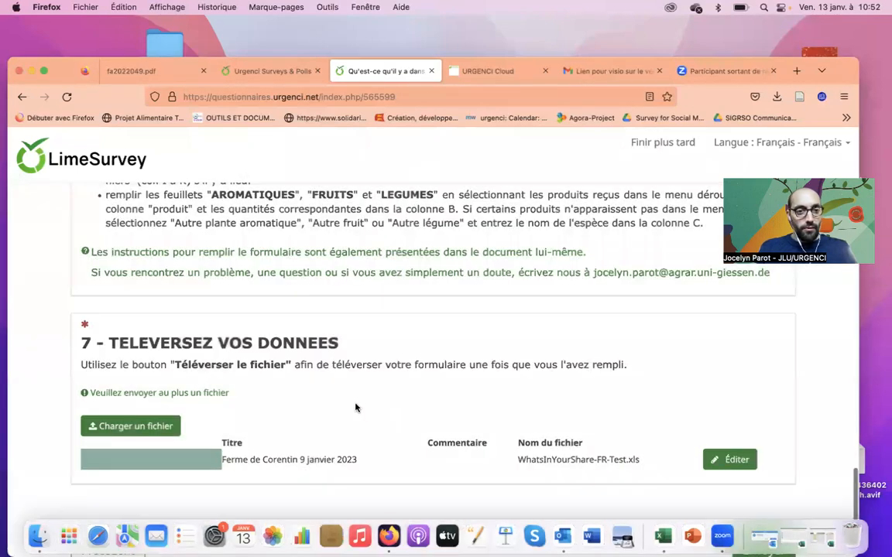
# Scroll to the bottom and submit the questionnaire with Envoyer.
pyautogui.scroll(-2, 434, 333)
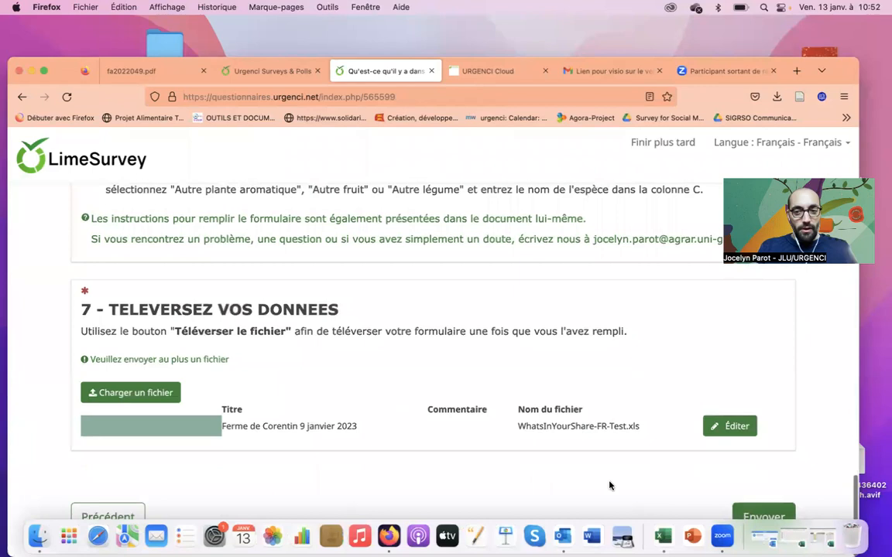
pyautogui.click(772, 514)
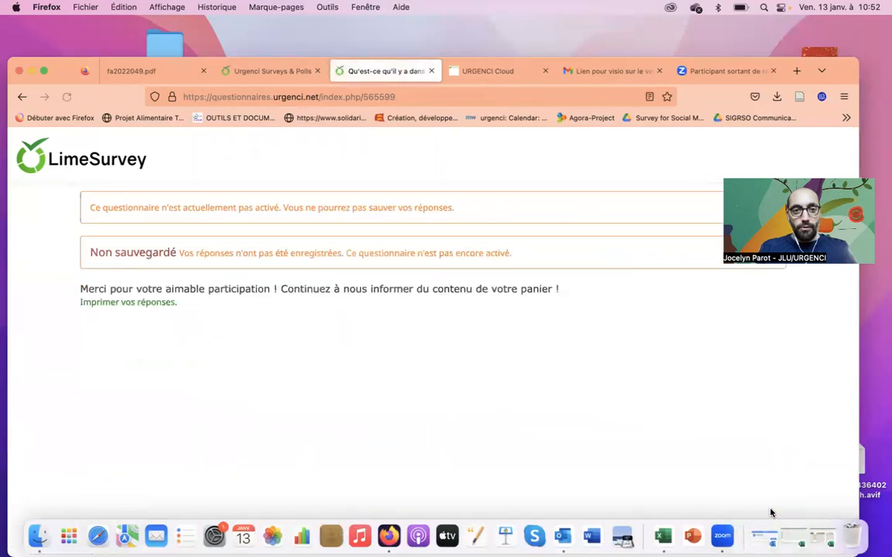